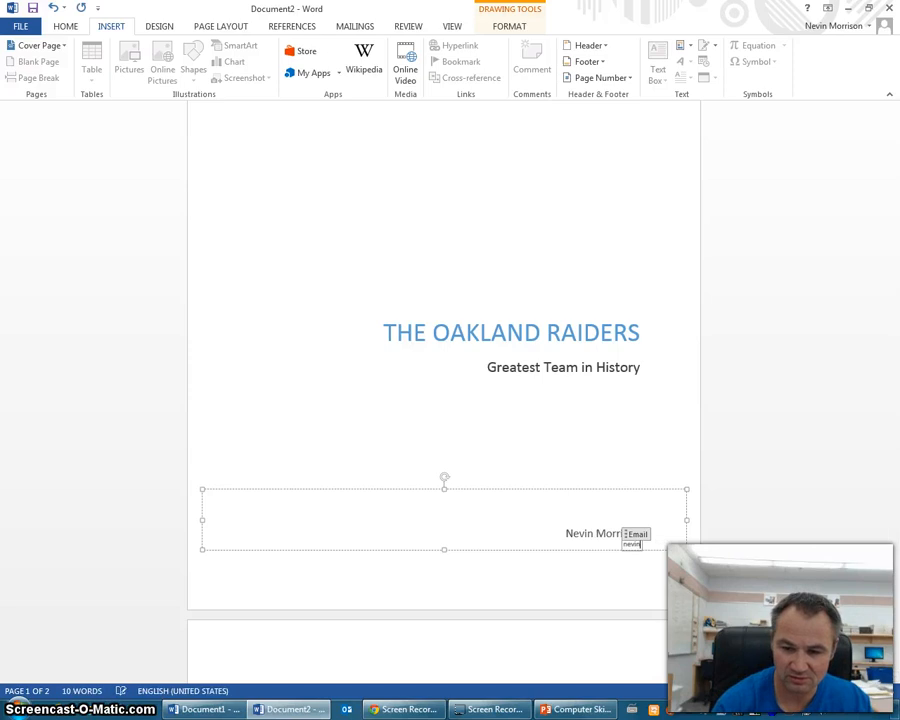
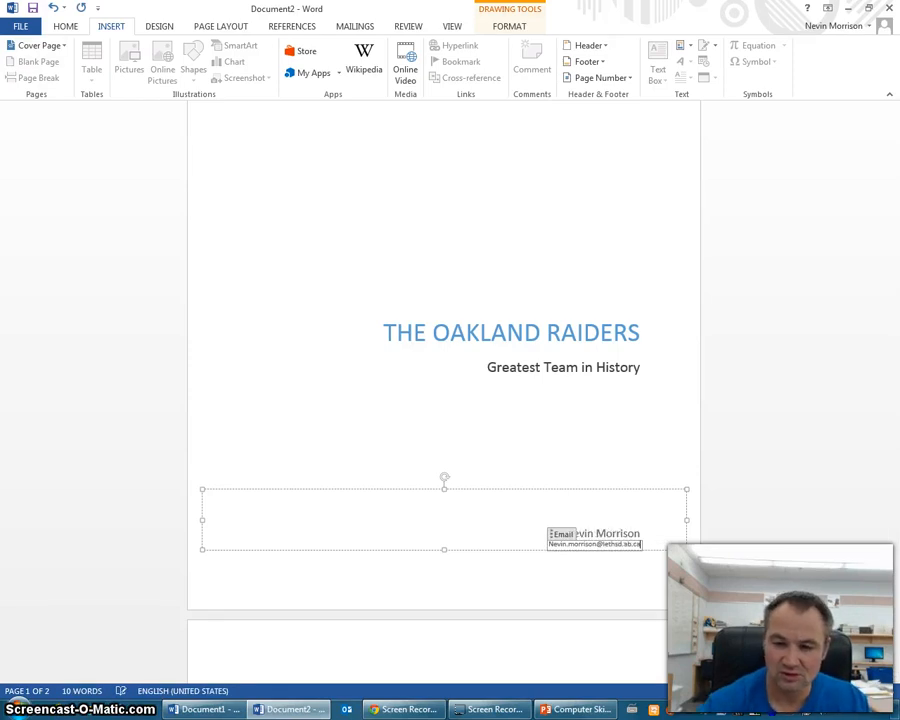
- Deselect the cover page e-mail box and place the caret at the top of page 2
click(530, 434)
scroll(589, 402, up, 2)
mouse_move(884, 327)
mouse_down()
mouse_move(893, 392)
mouse_move(894, 257)
mouse_move(885, 255)
mouse_move(896, 525)
mouse_up()
click(466, 386)
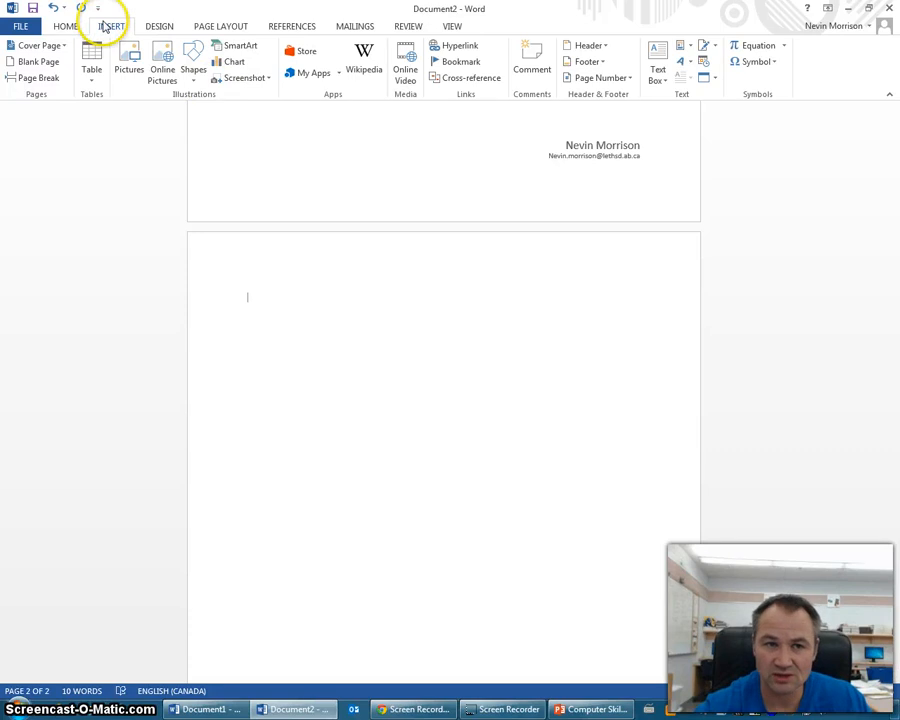
- Add a Blank (Three Columns) header: advisor's name left, author's name right, centre placeholder deleted
click(603, 48)
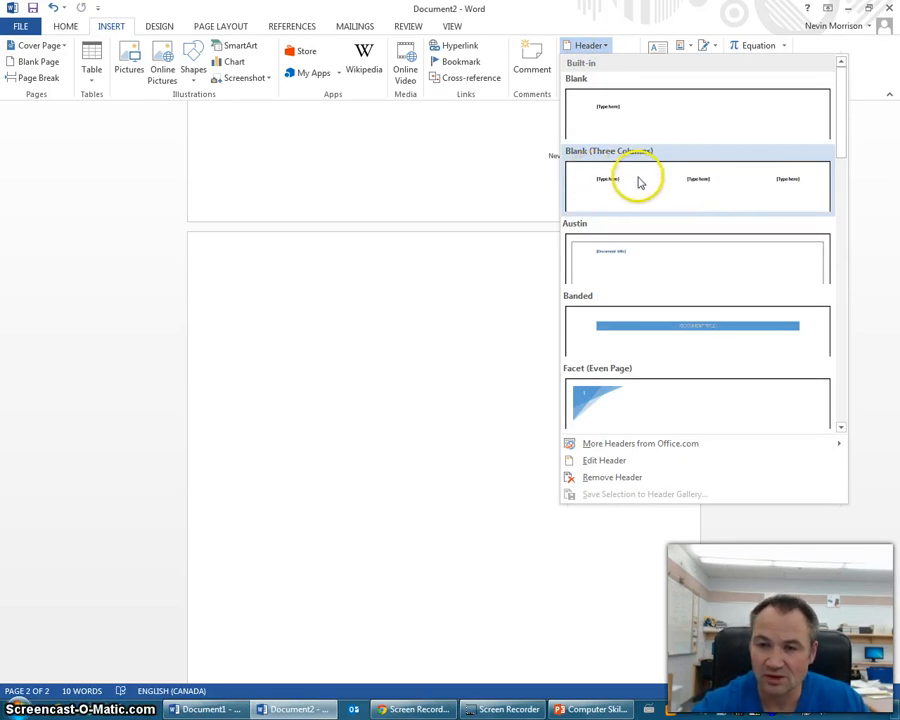
click(713, 189)
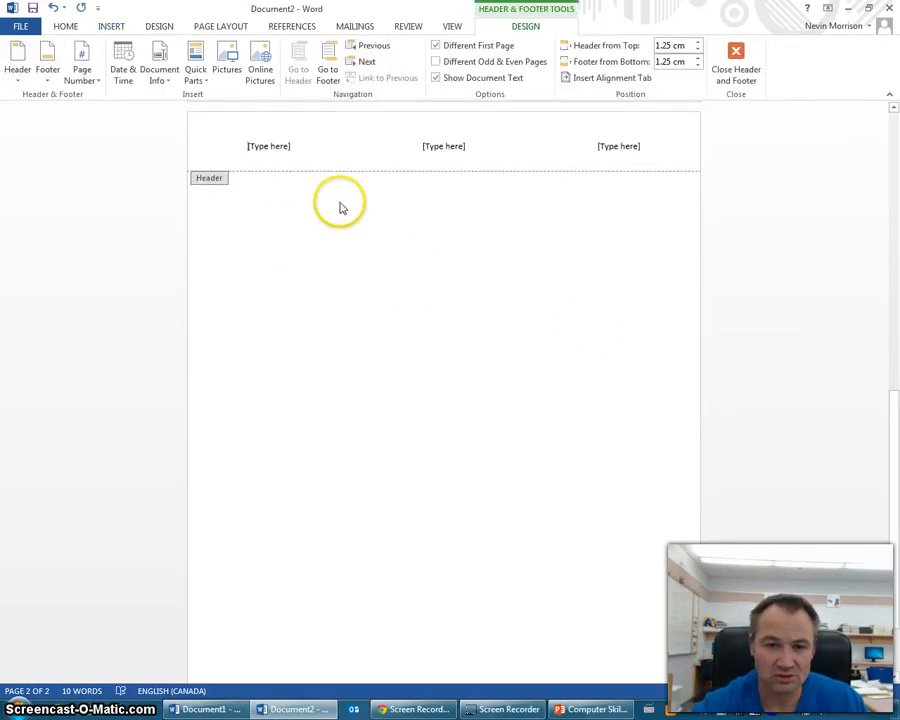
click(284, 152)
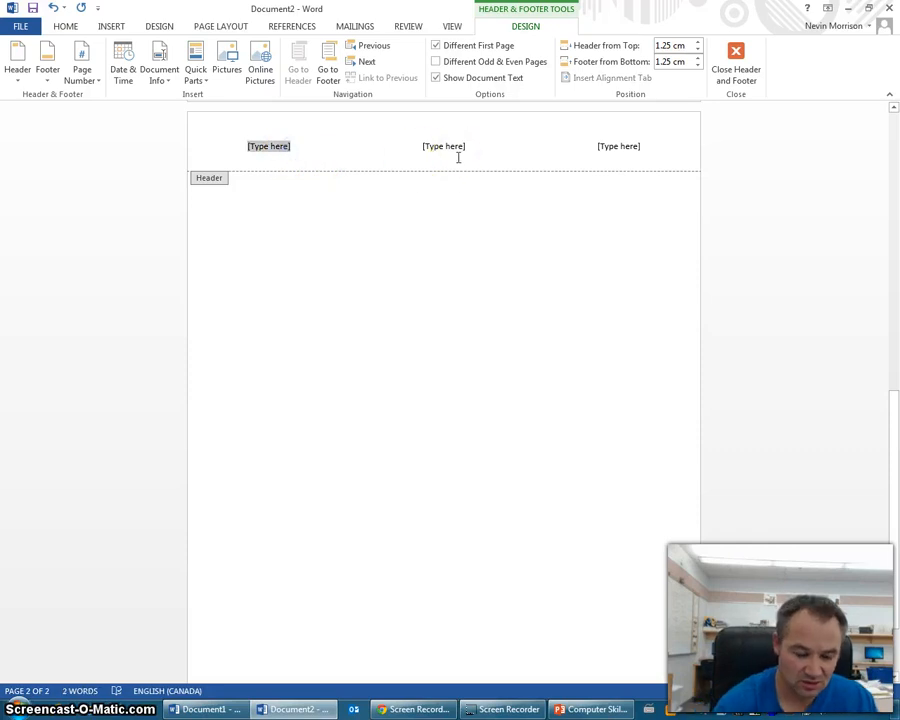
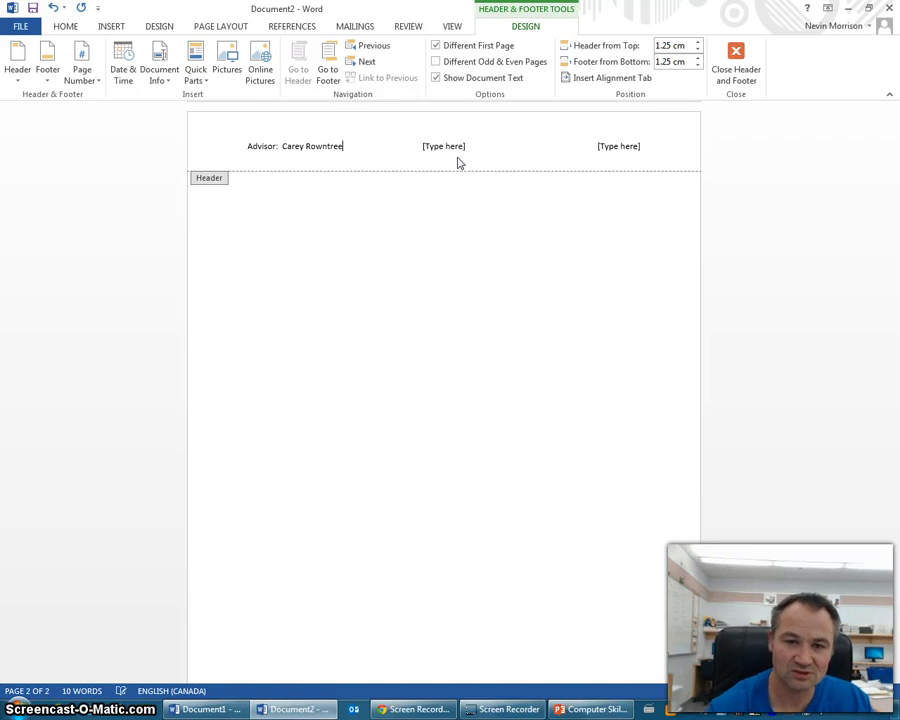
click(454, 154)
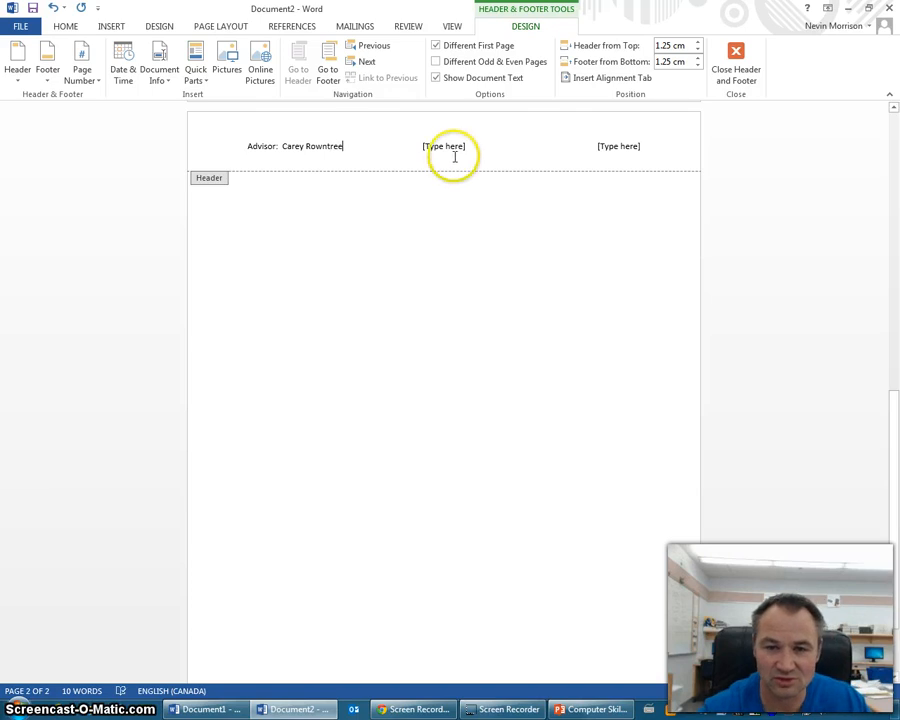
key(Delete)
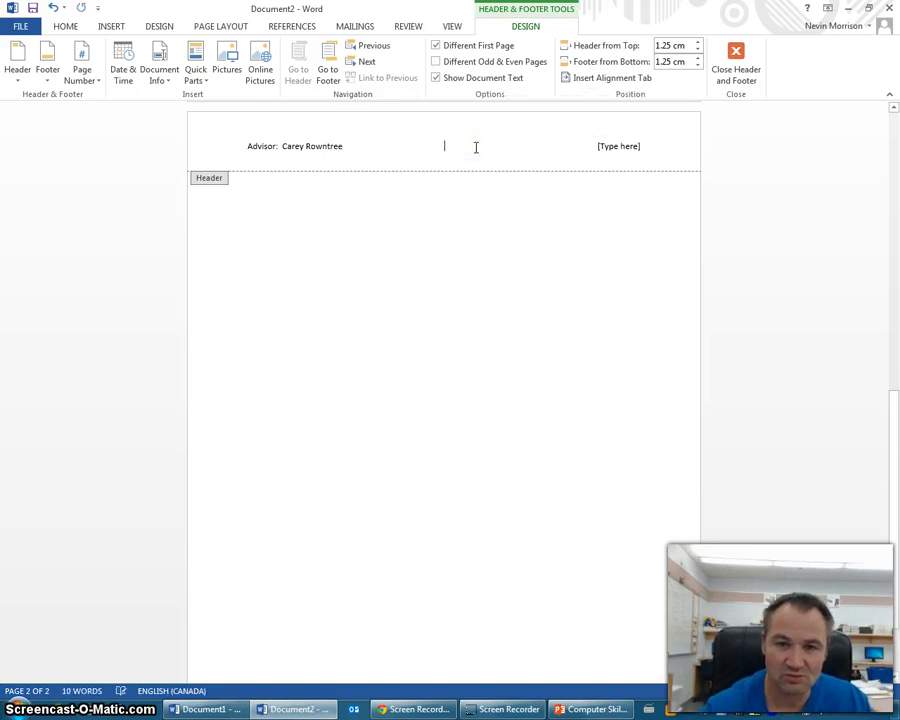
click(654, 153)
click(650, 148)
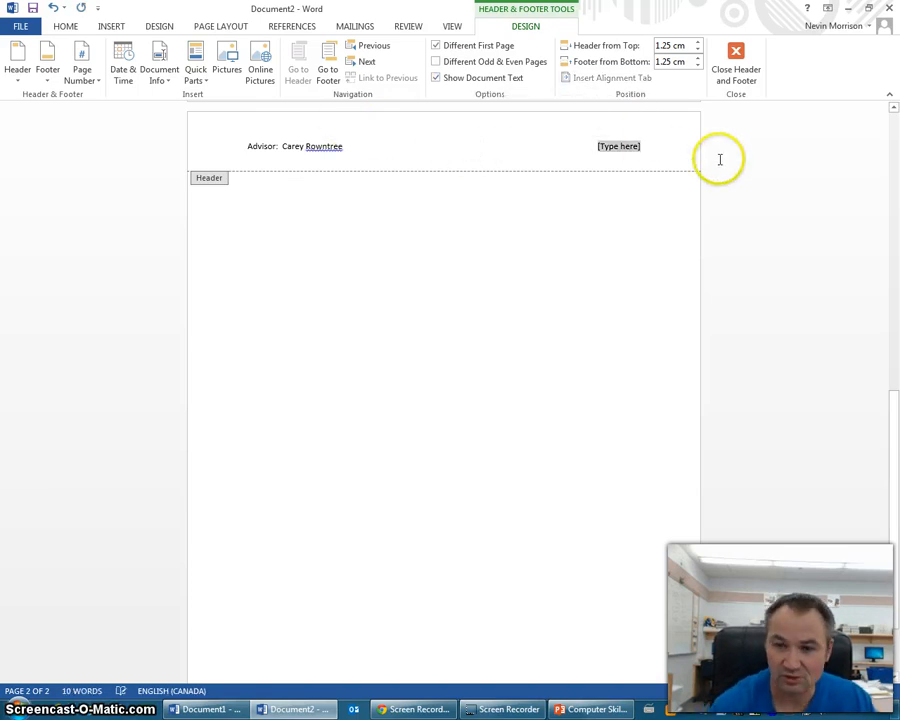
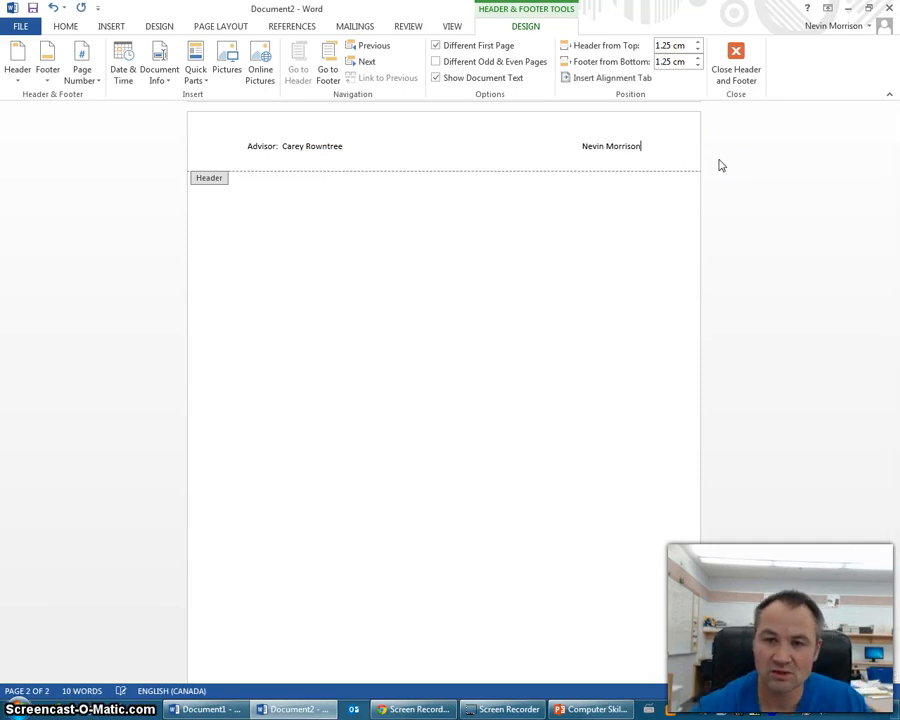
double_click(434, 273)
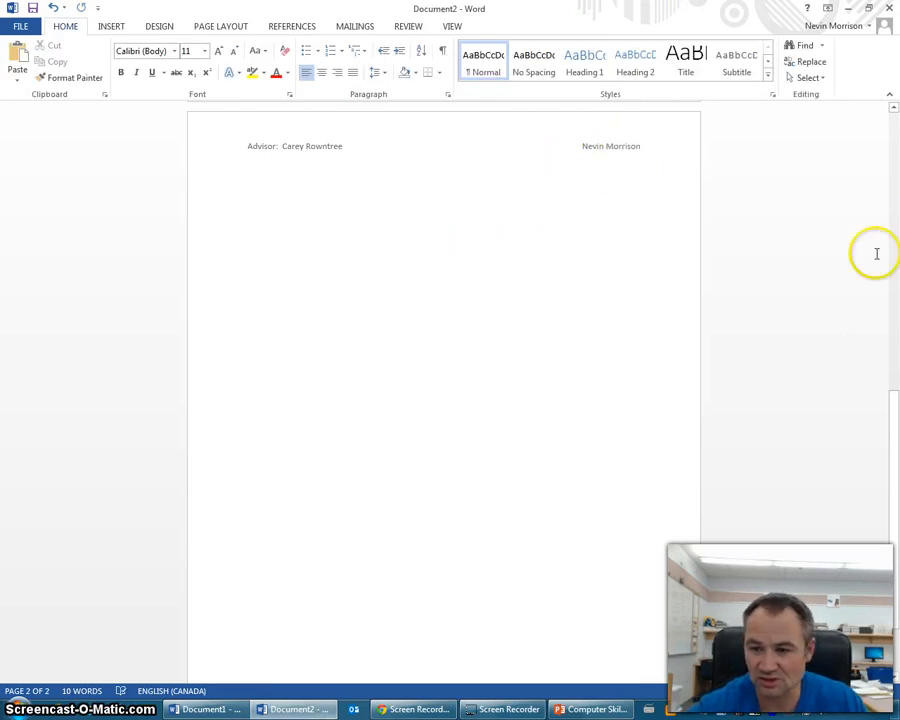
- Insert a Plain Number 2 page number centred in the footer and return to the body
drag(892, 450, 888, 414)
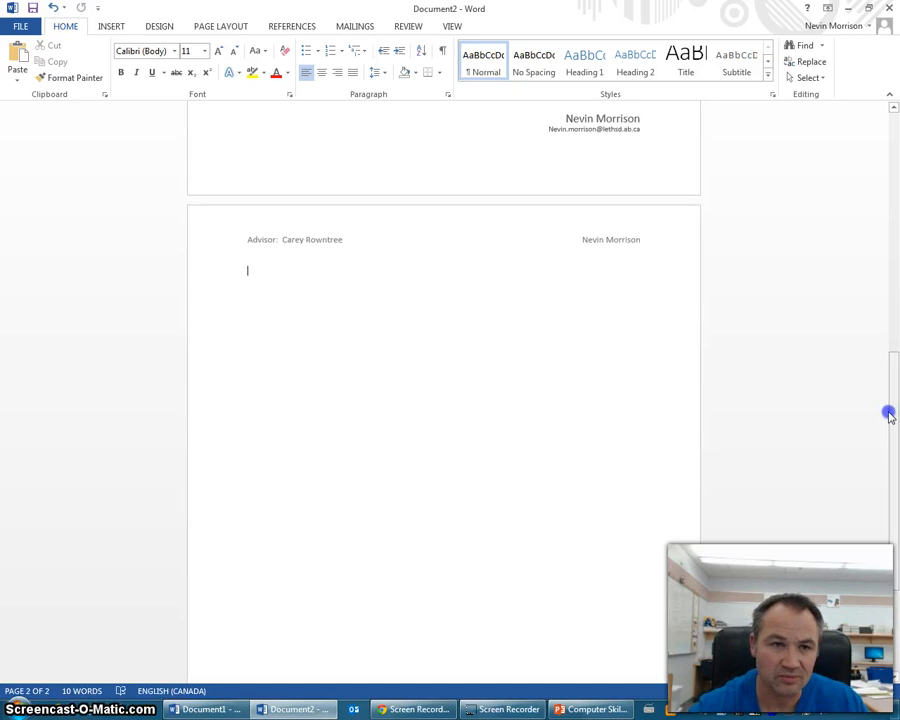
click(112, 27)
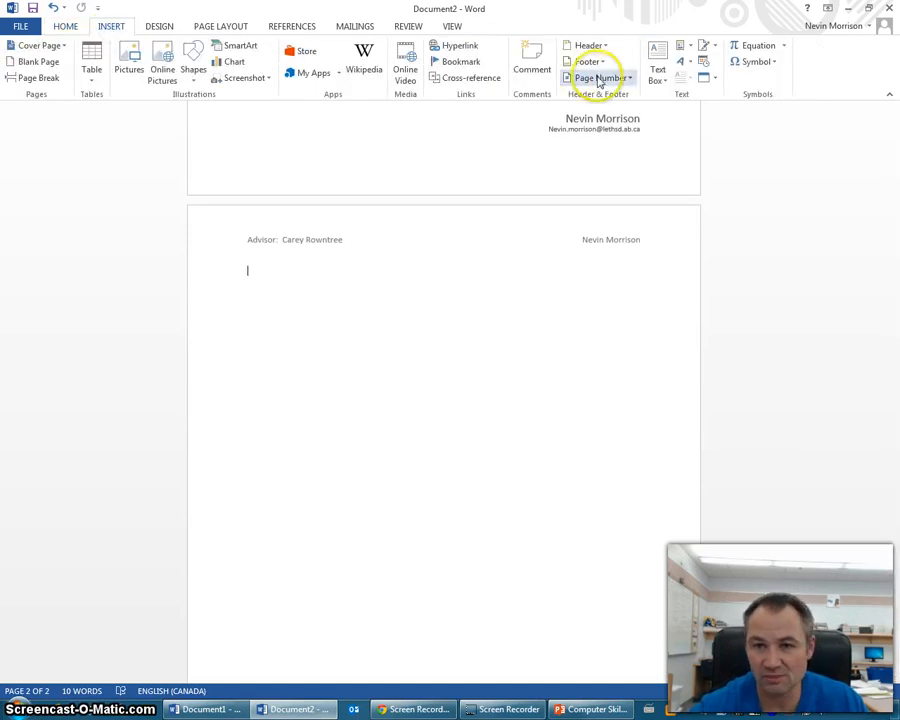
click(629, 80)
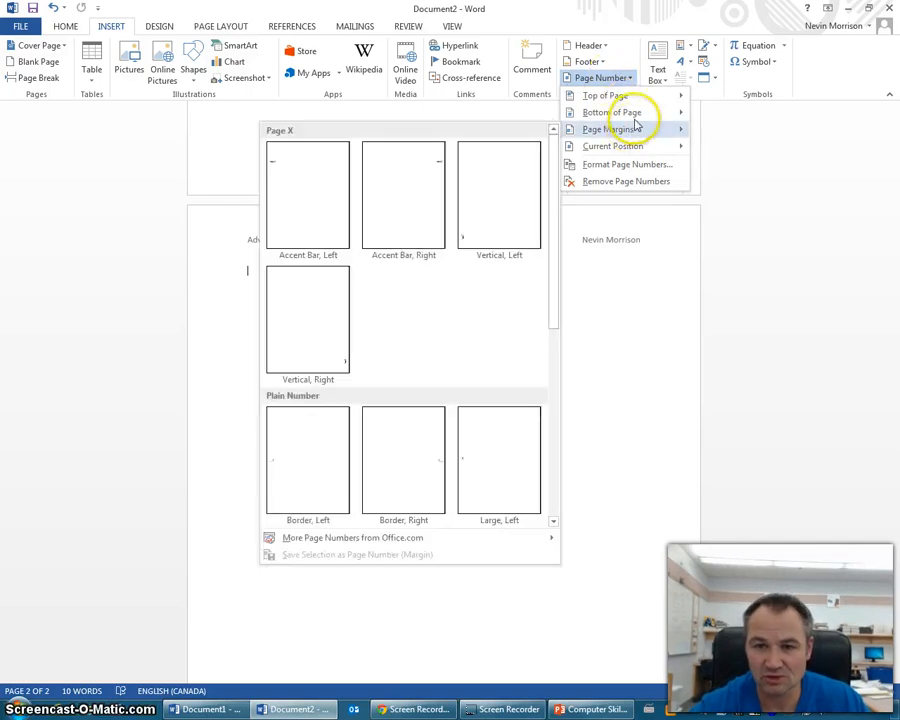
mouse_move(646, 118)
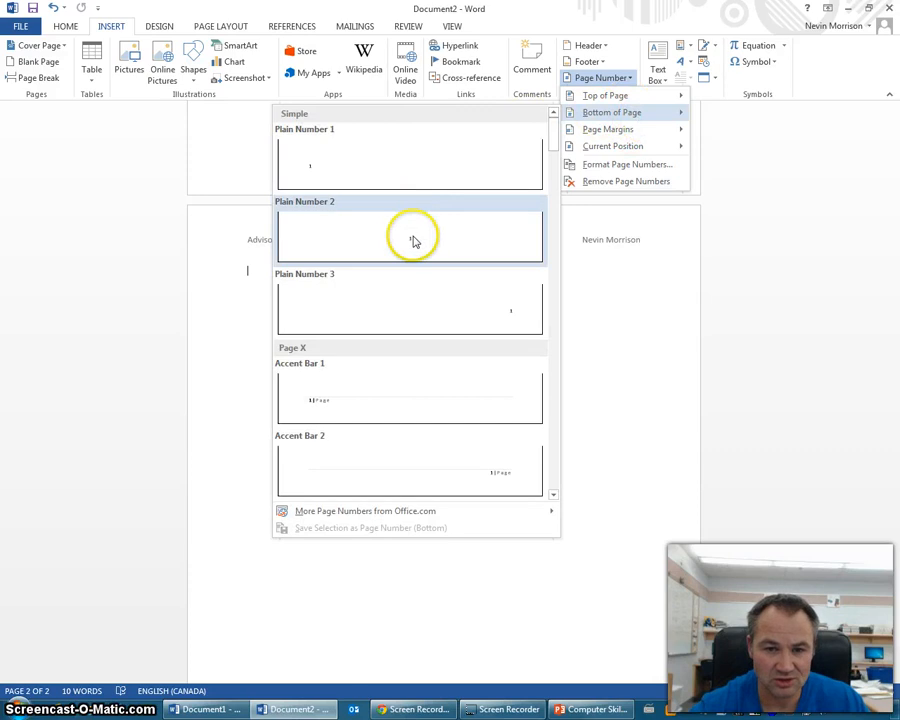
click(413, 240)
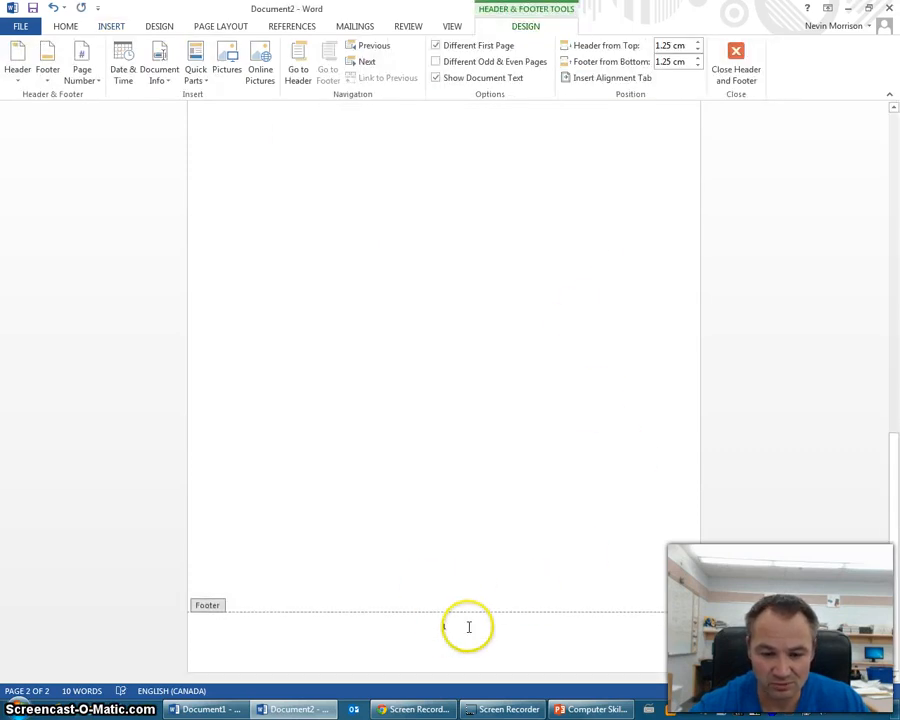
scroll(556, 340, down, 5)
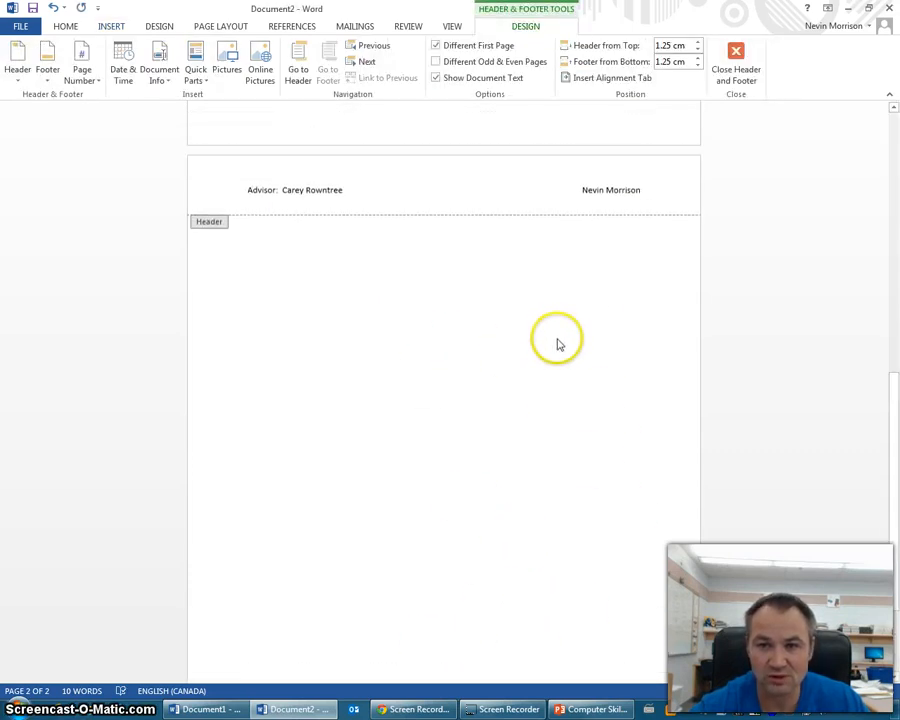
double_click(467, 362)
scroll(526, 358, up, 5)
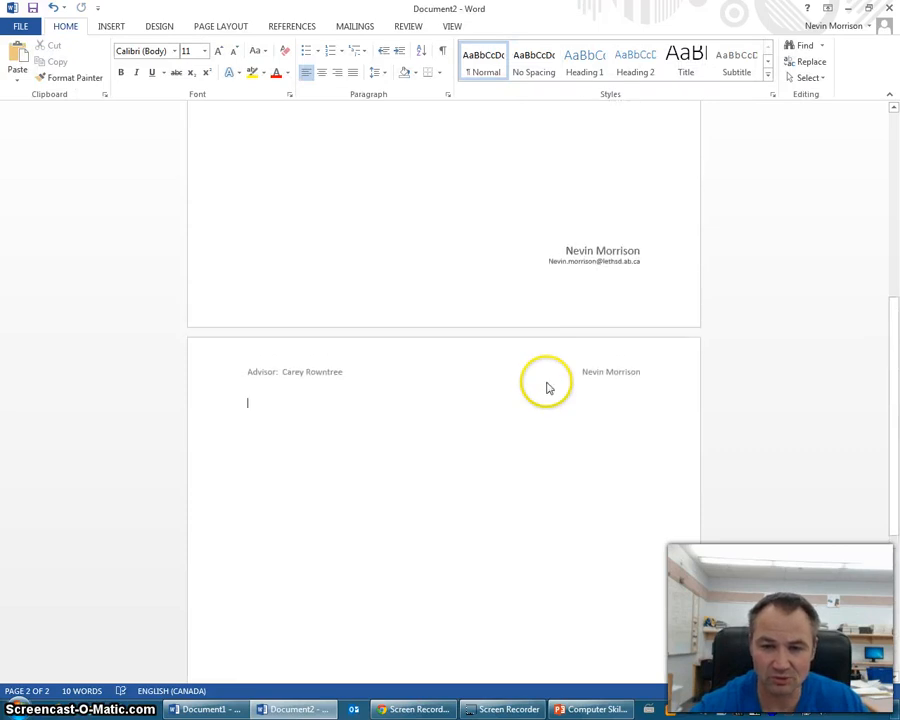
scroll(637, 308, up, 5)
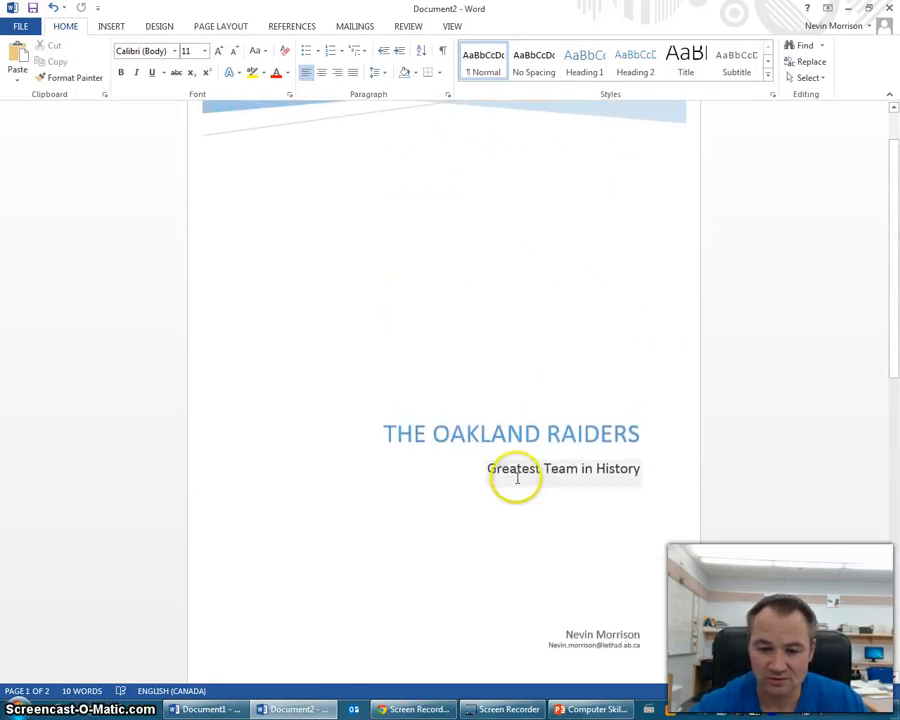
scroll(512, 460, down, 3)
scroll(490, 445, down, 3)
scroll(480, 485, down, 2)
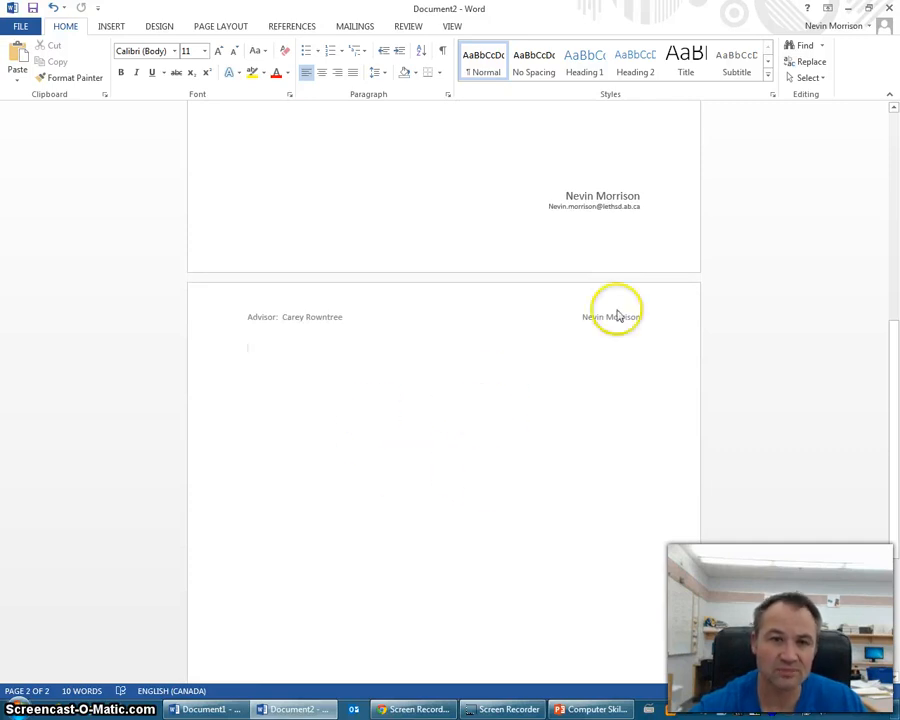
- Set page 2's text to 2.0 line spacing, Times New Roman, size 12, centred
click(383, 78)
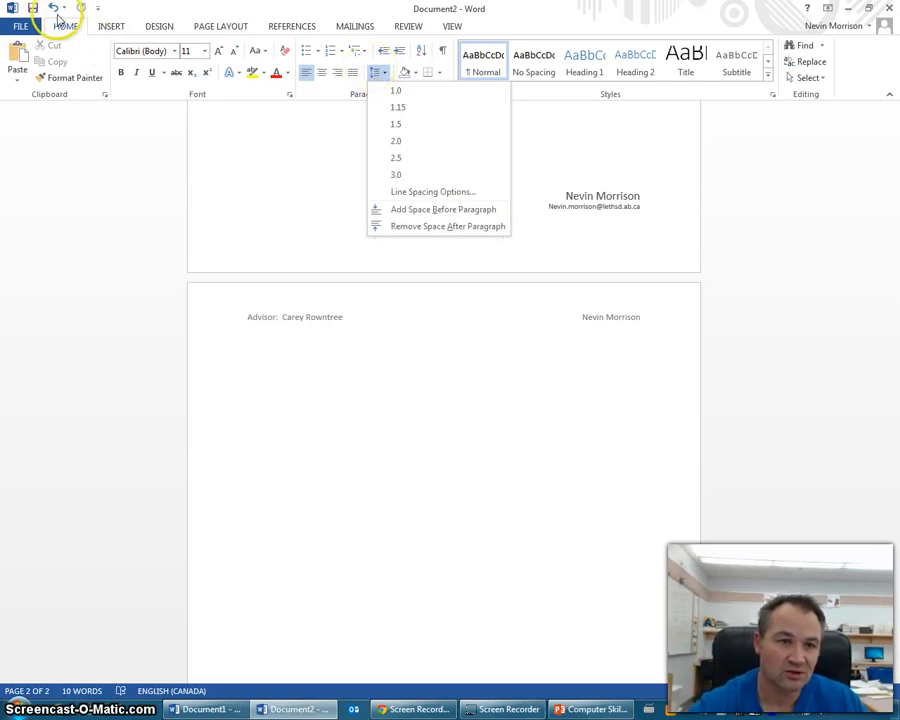
click(398, 140)
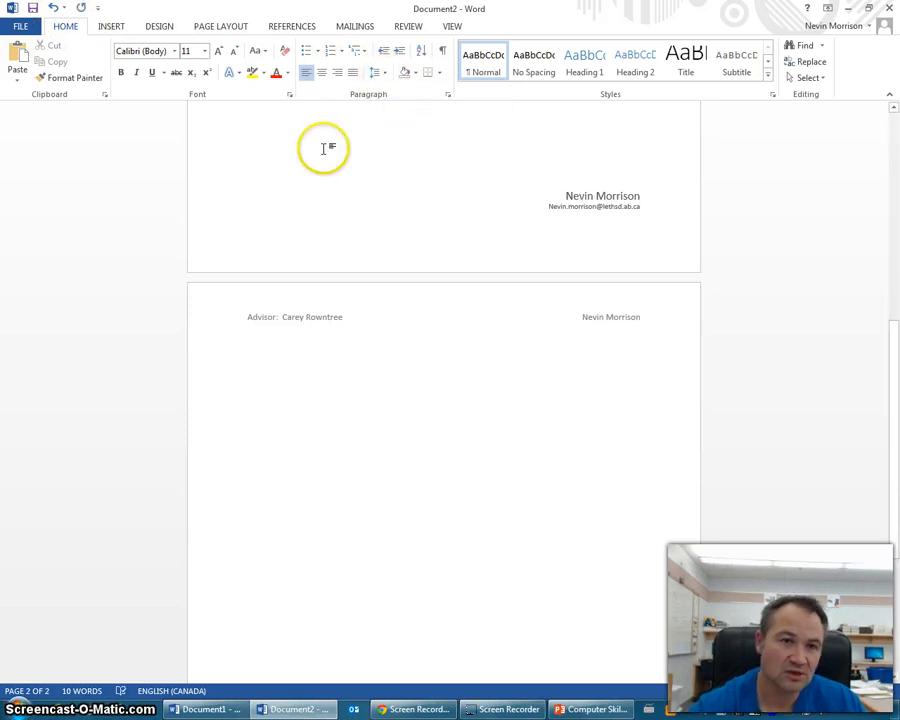
click(174, 52)
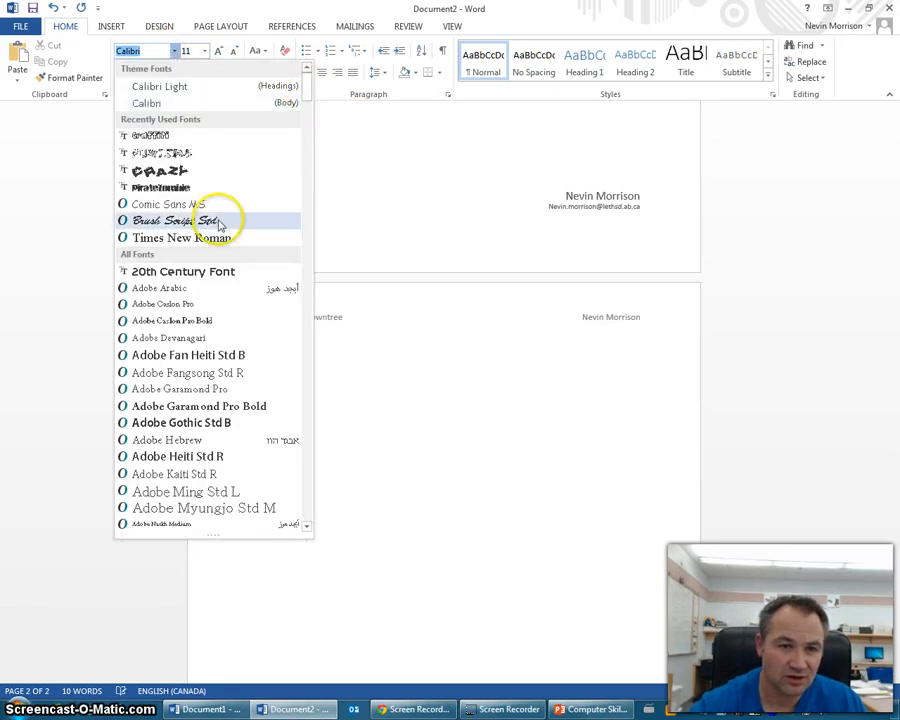
click(193, 240)
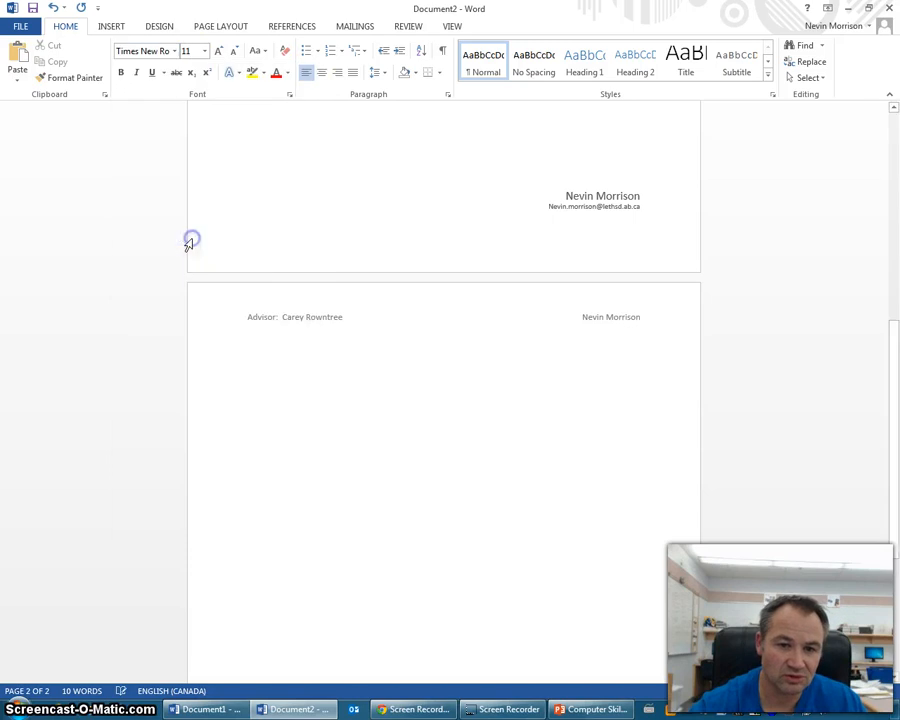
click(205, 51)
click(193, 121)
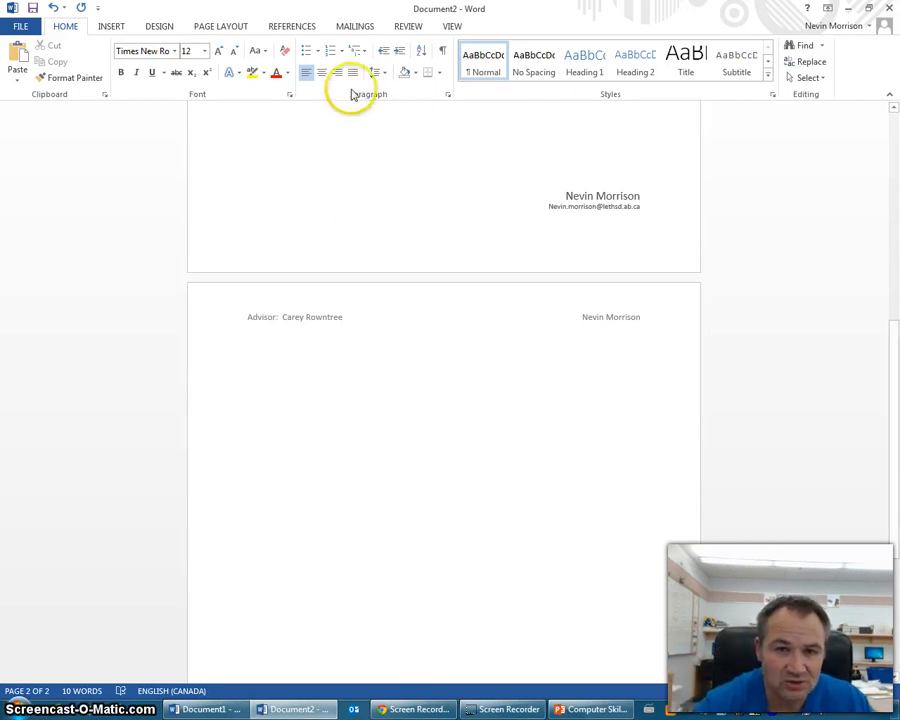
click(321, 73)
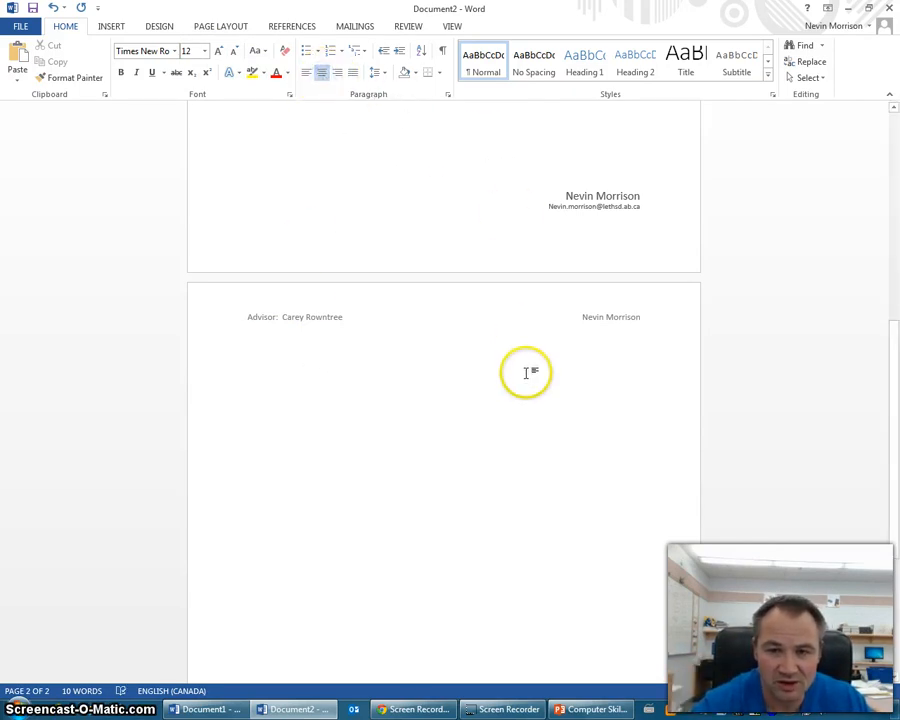
- Select the cover subtitle 'Greatest Team in History', use its context menu, then return to page 2
scroll(522, 360, up, 3)
scroll(560, 320, up, 2)
click(627, 250)
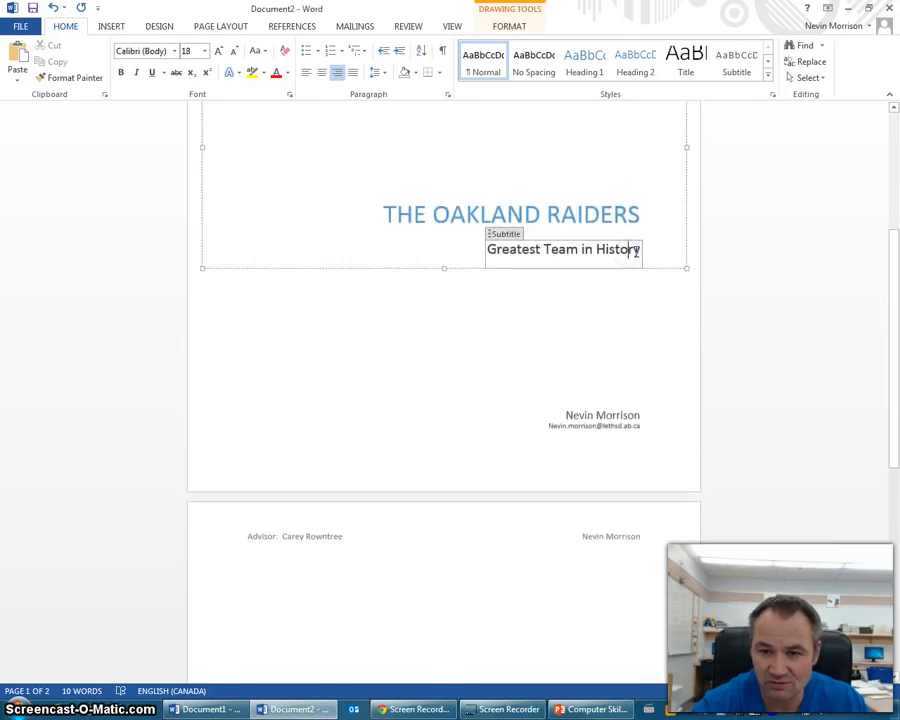
triple_click(573, 245)
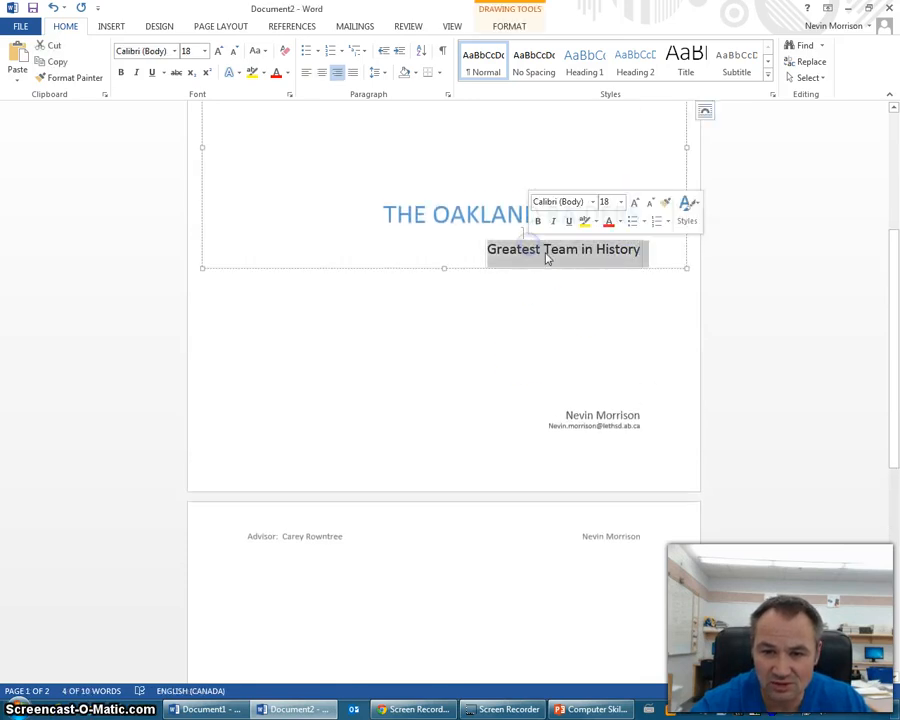
right_click(547, 255)
click(348, 554)
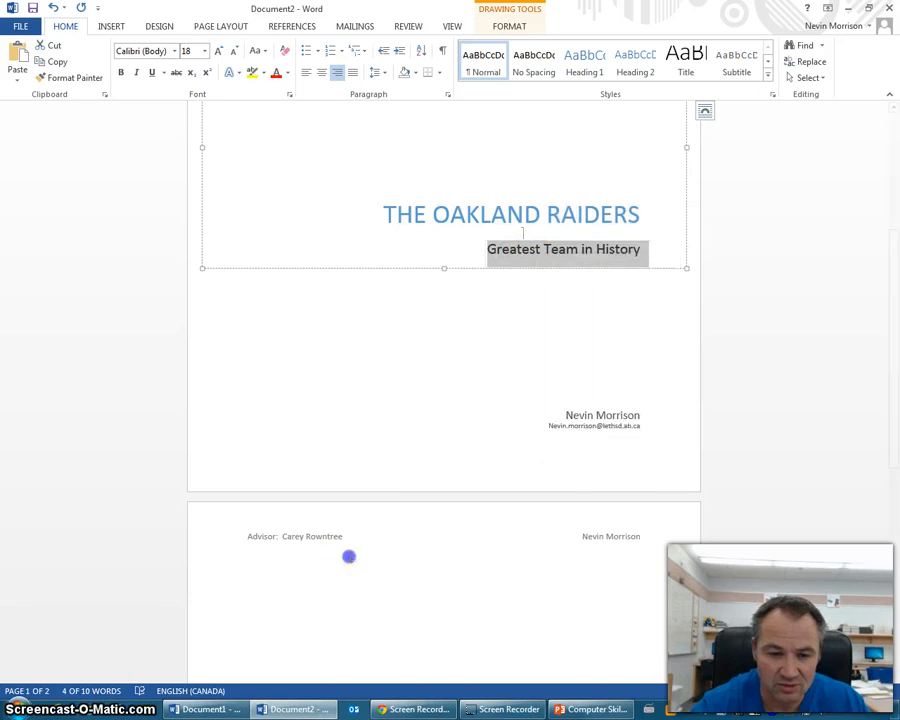
click(423, 572)
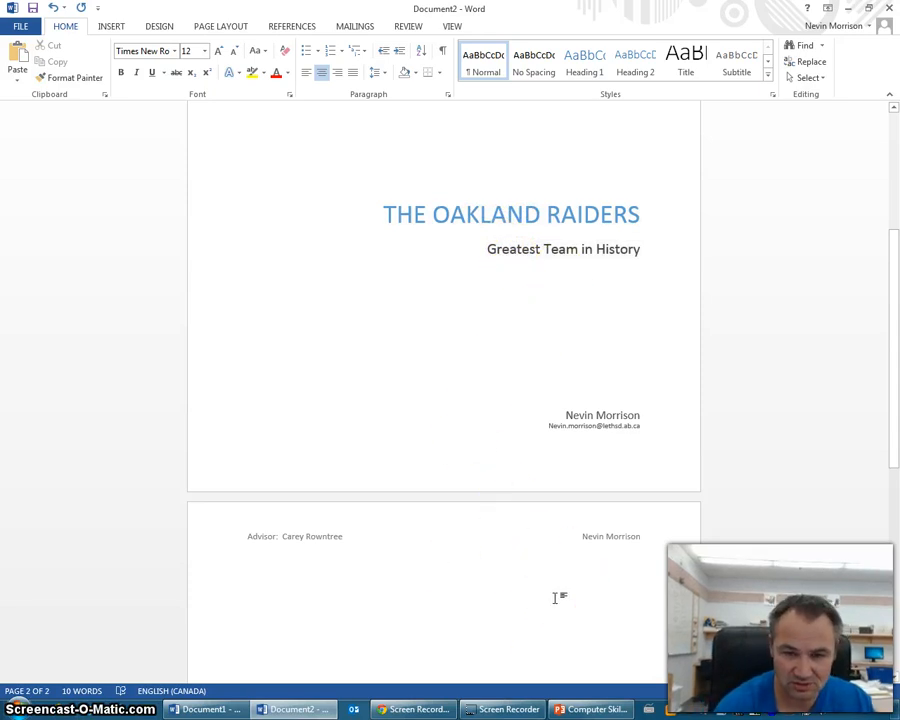
- Type the title 'The Oakland Raiders: Greatest Team in History' and byline, making the title bold and underlined
text(e)
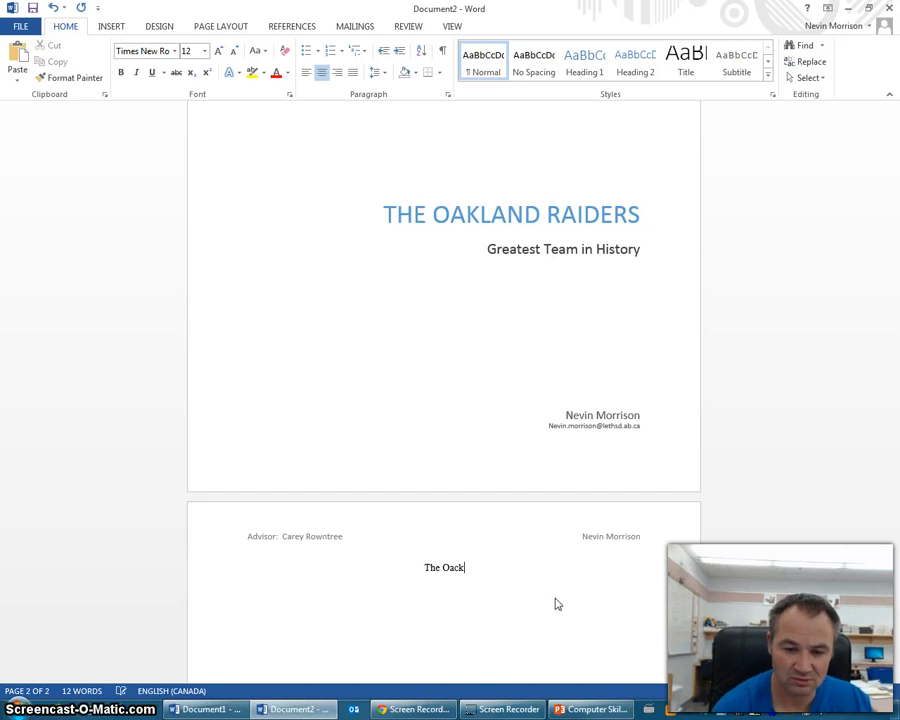
text( Oakland Raiders:  Greatest T)
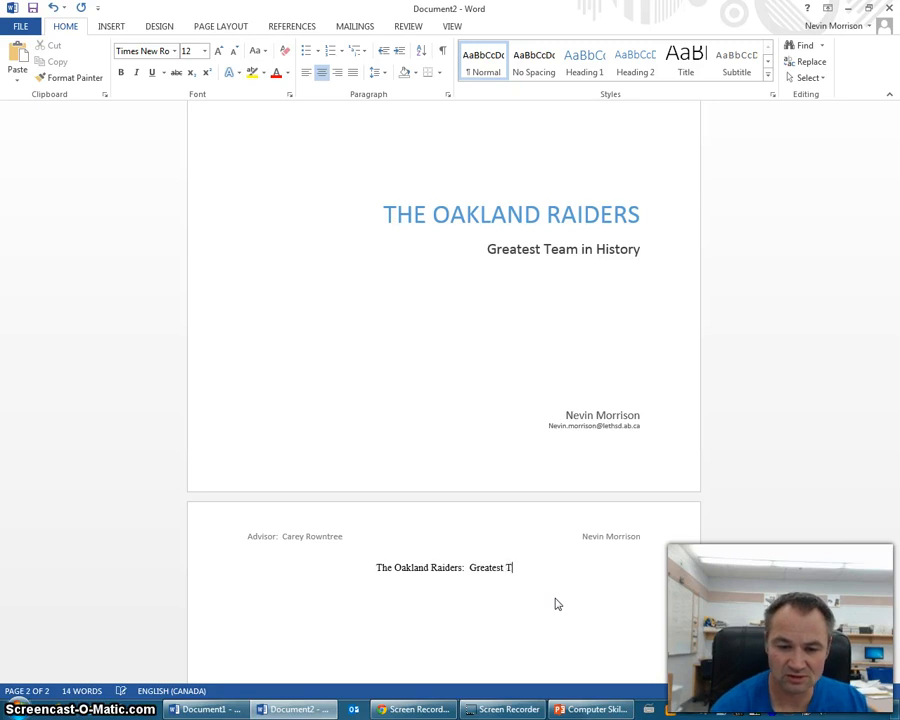
text(eam in History)
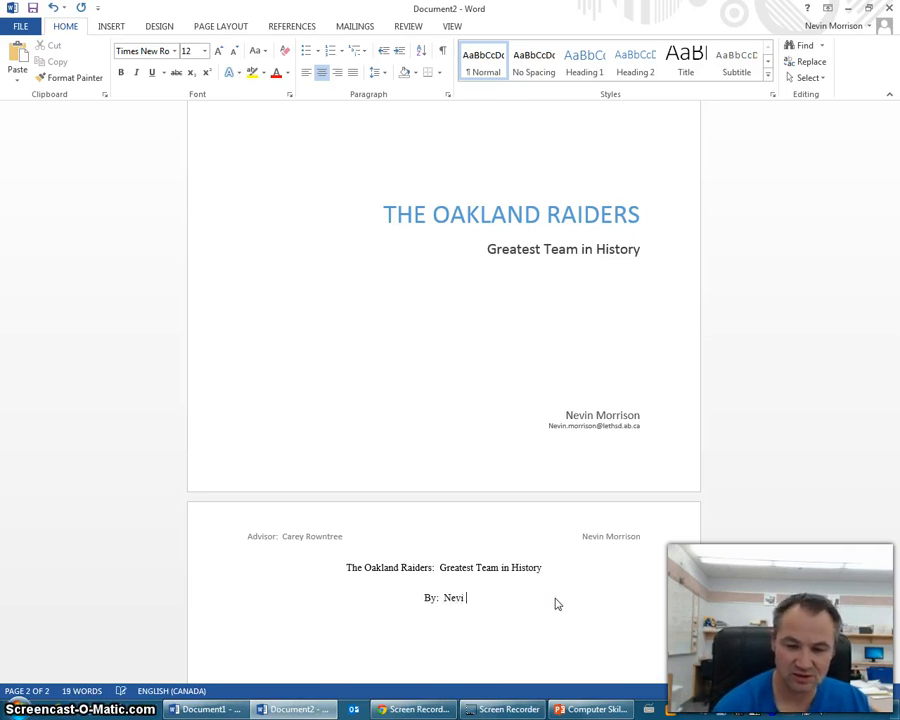
text(Morrison)
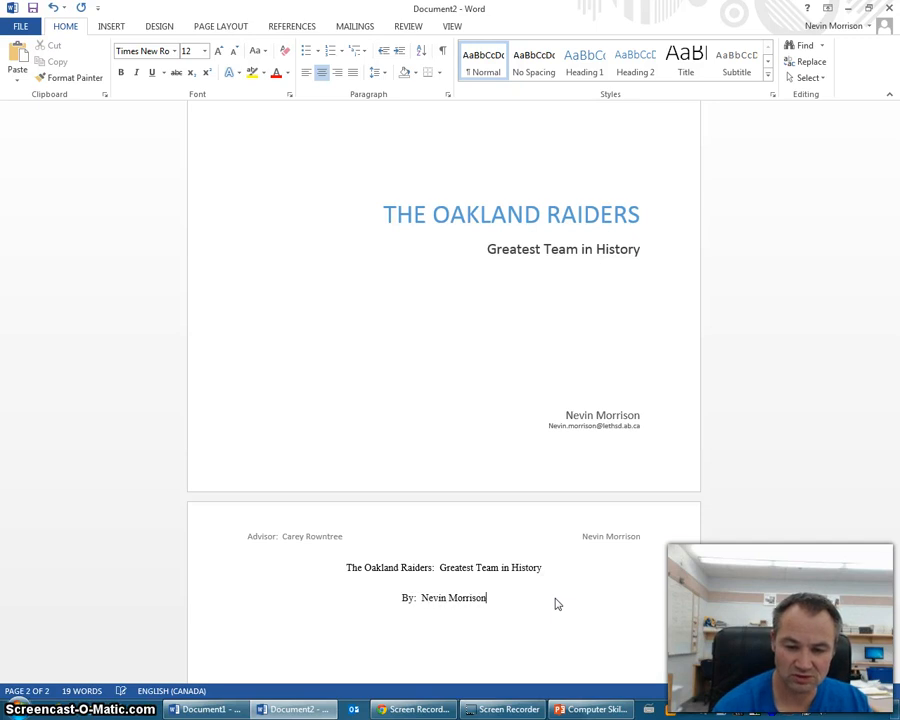
scroll(492, 570, down, 3)
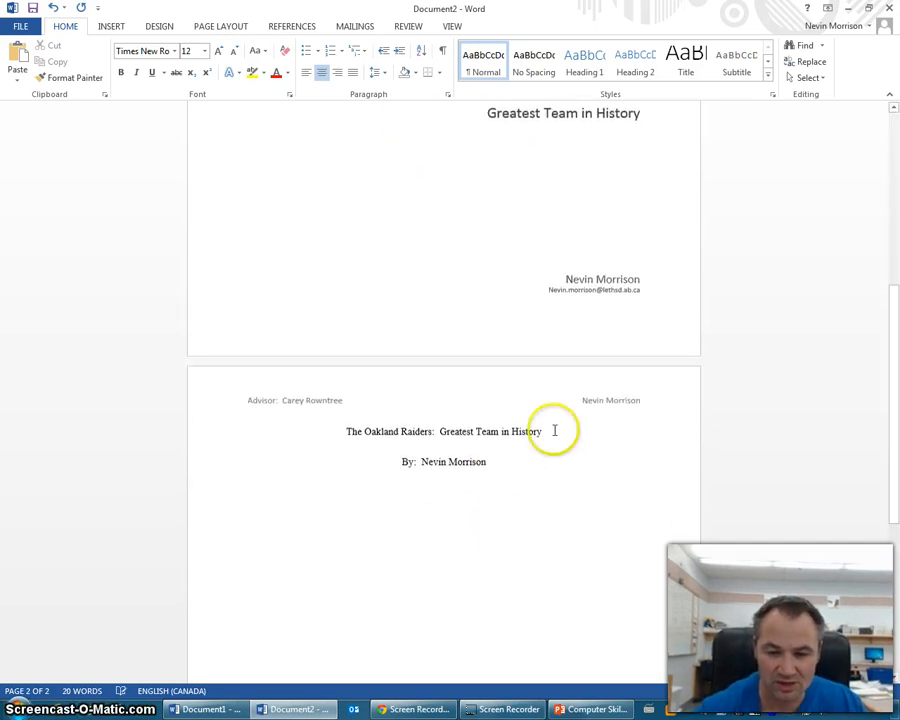
click(307, 72)
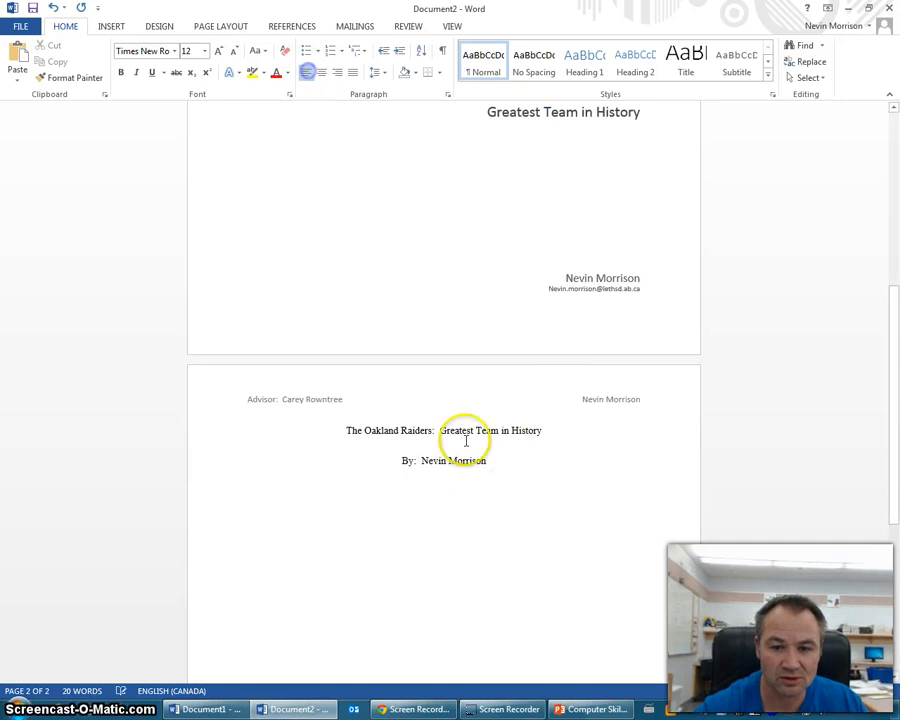
drag(545, 428, 343, 430)
right_click(372, 430)
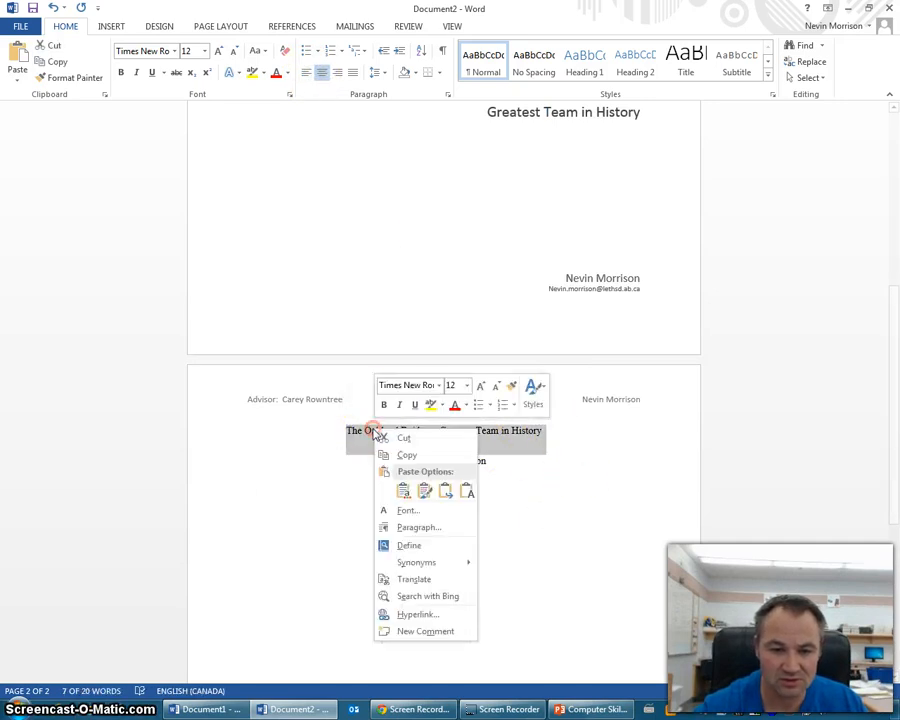
click(383, 404)
click(414, 404)
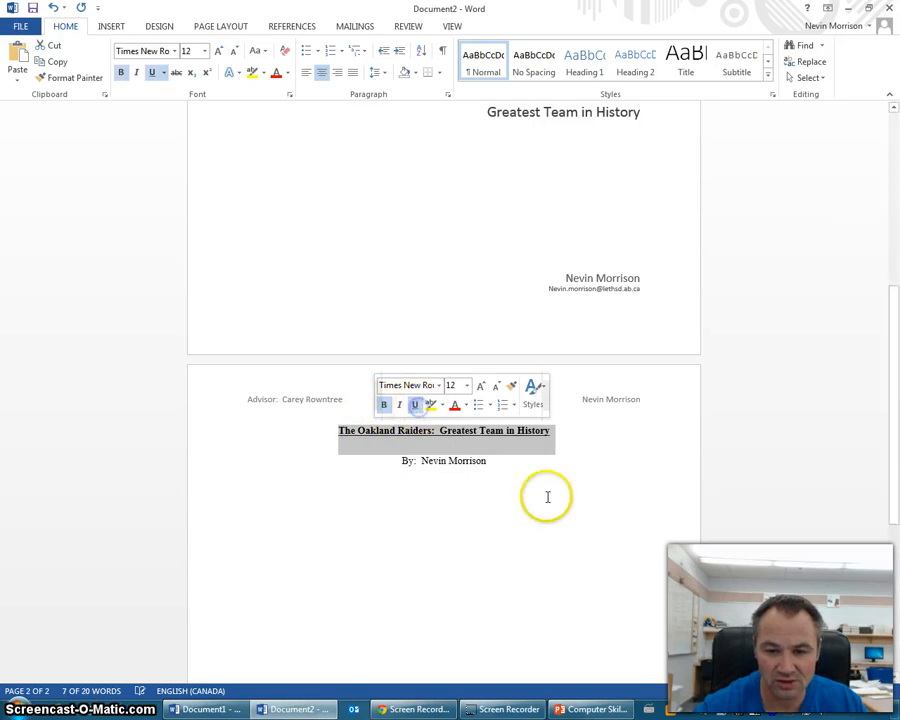
- Indent the line below the byline with a tab and bring up the PowerPoint assignment slides
click(382, 500)
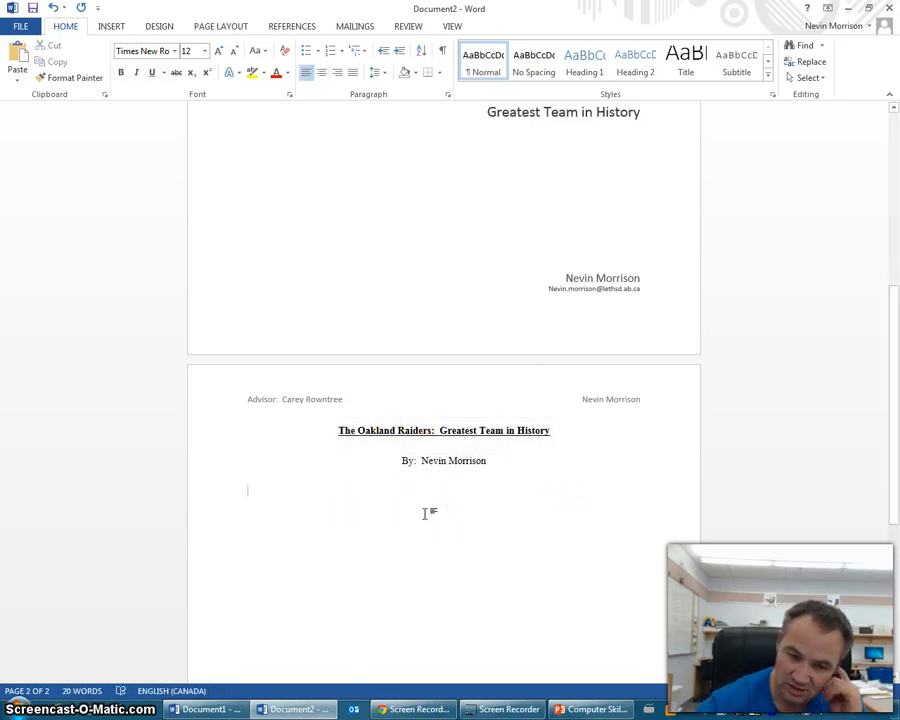
key(Tab)
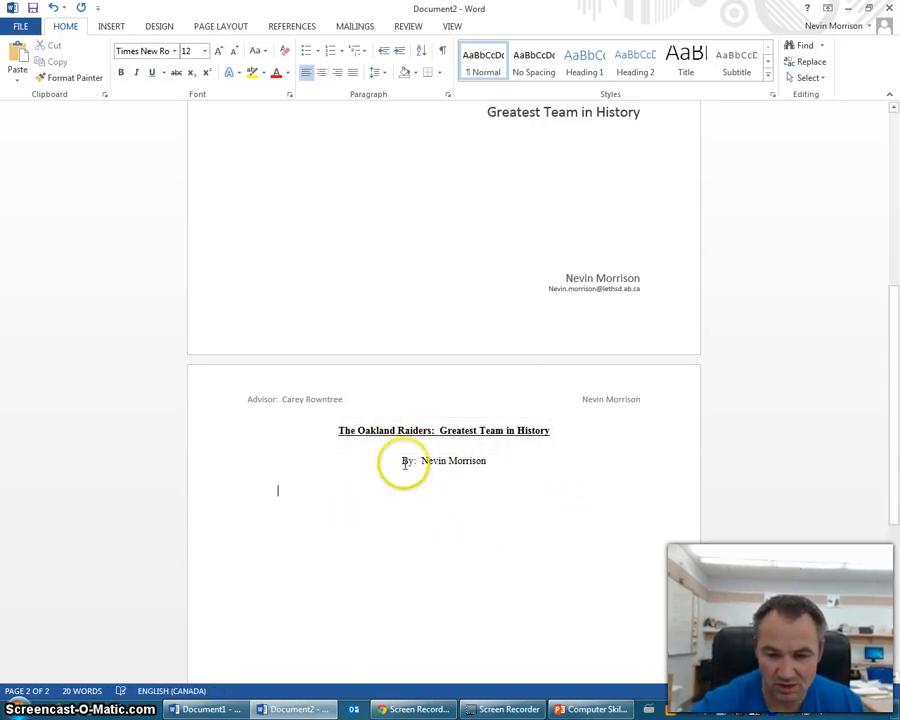
scroll(500, 460, down, 3)
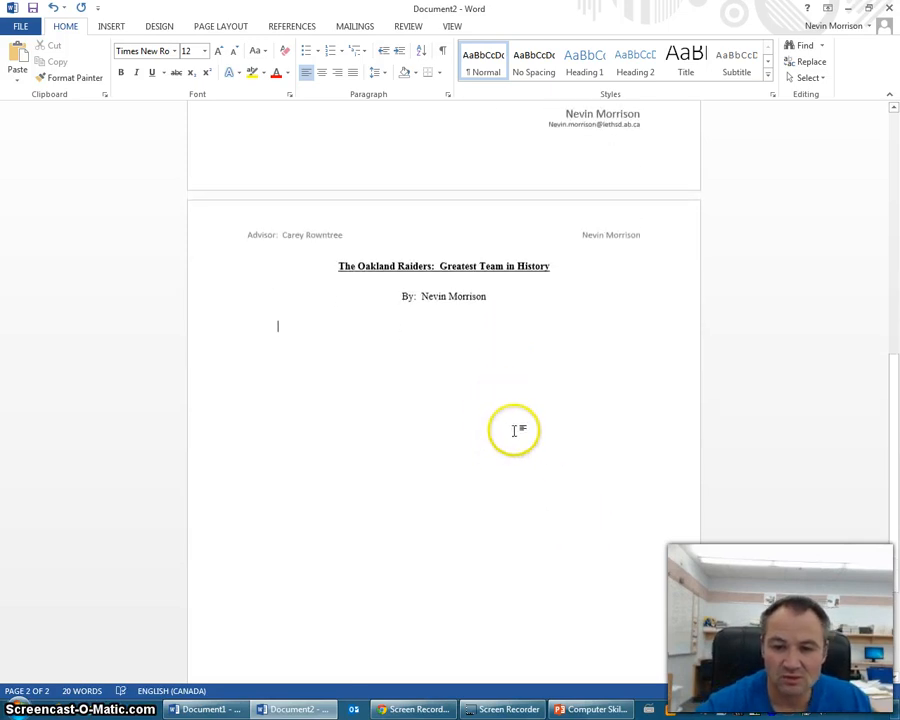
scroll(530, 400, down, 1)
click(597, 709)
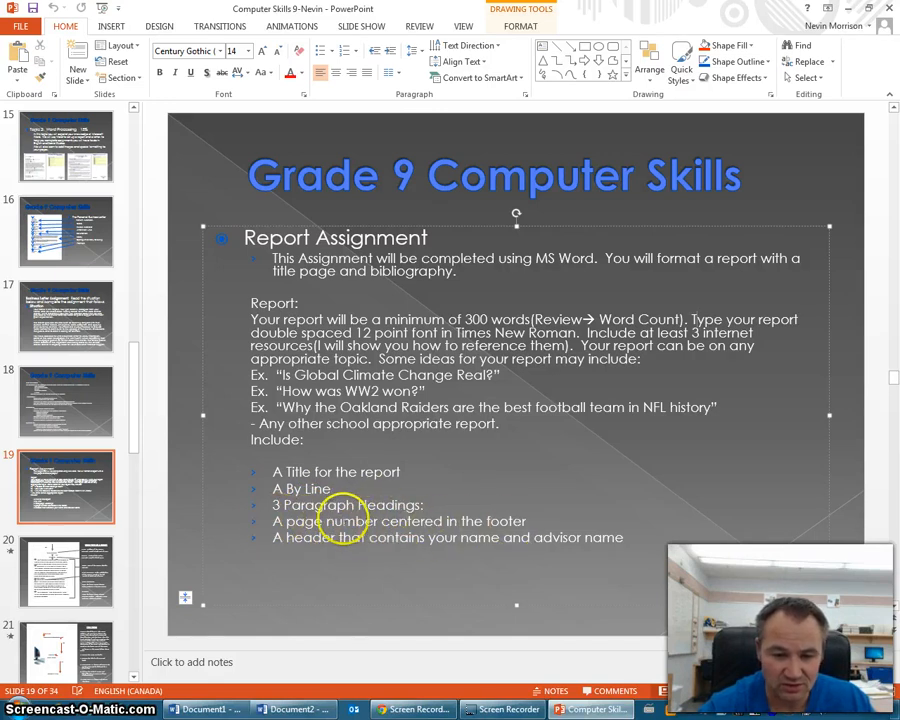
- Review the Report Assignment slide's requirements, then return to the Word report
scroll(522, 470, up, 1)
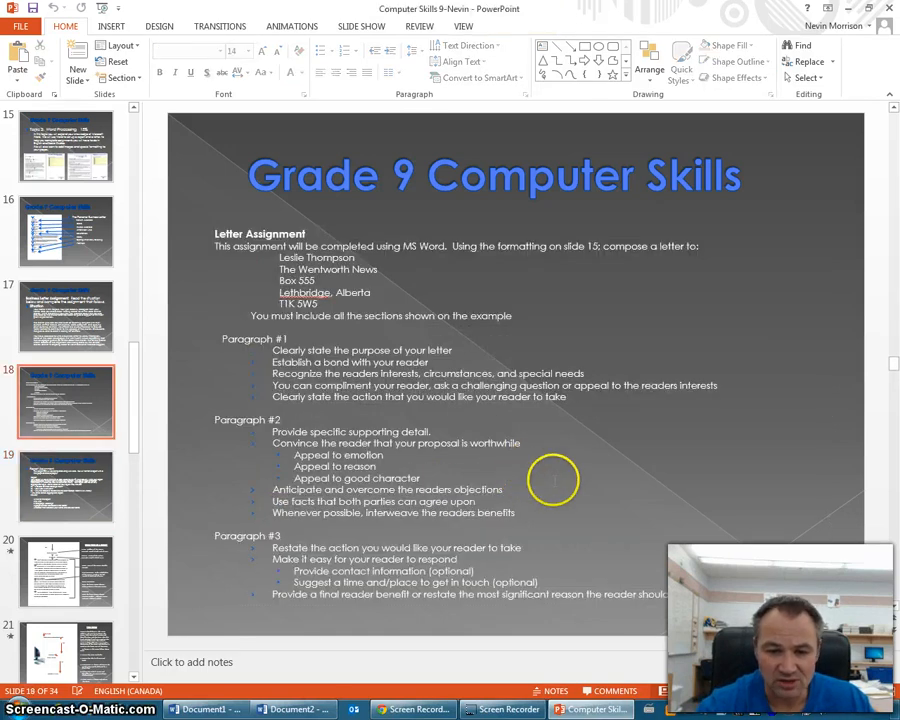
scroll(555, 480, down, 1)
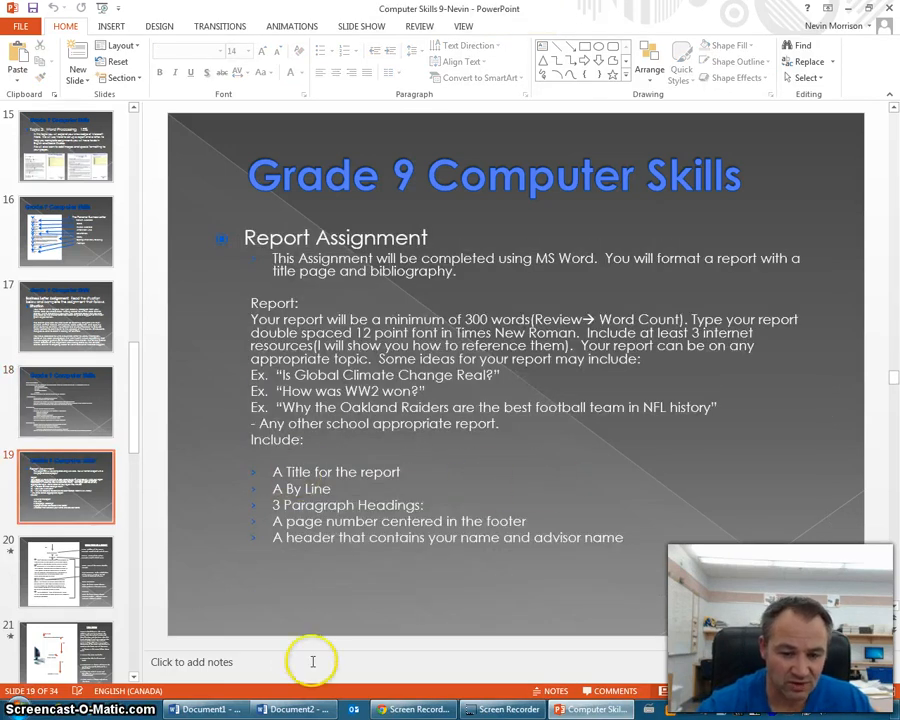
click(293, 708)
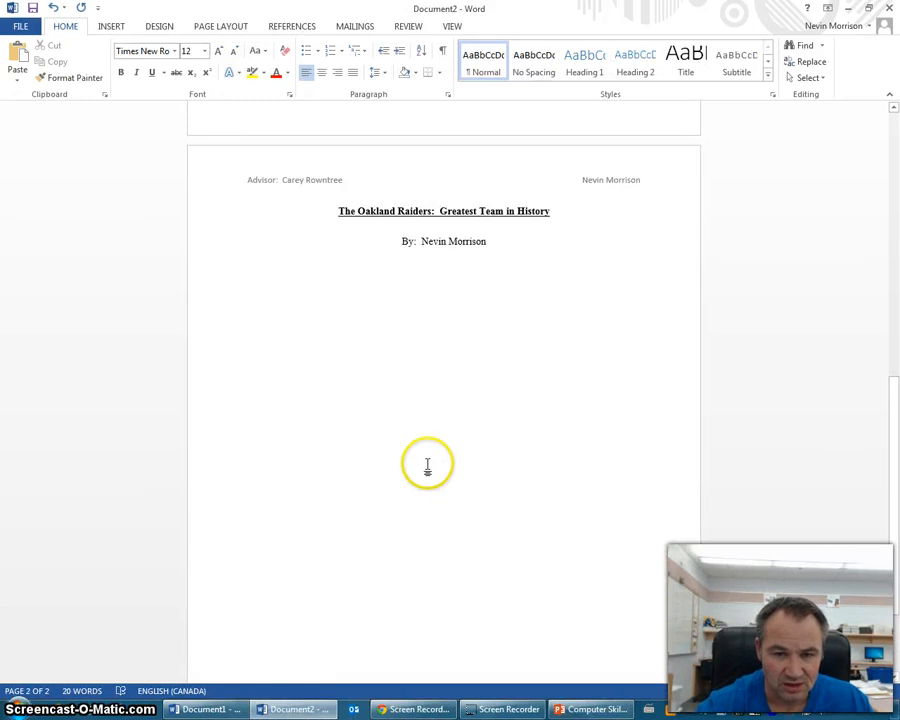
- Remove the tab indent and type the heading 'Oakland Raiders AFL Days:' at the left margin
key(BackSpace)
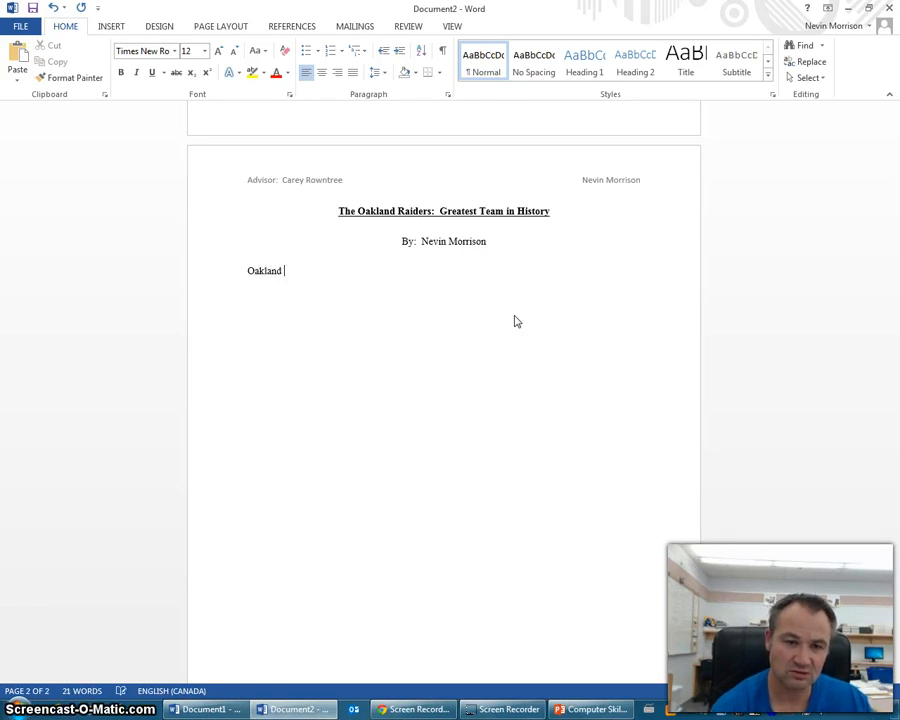
text(land)
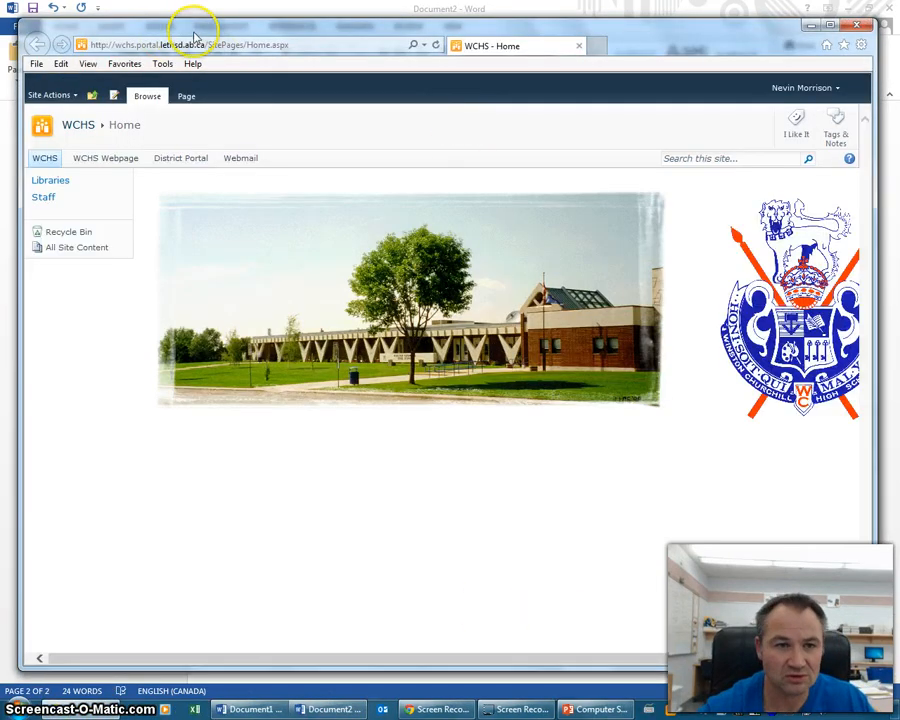
click(290, 45)
key(BackSpace)
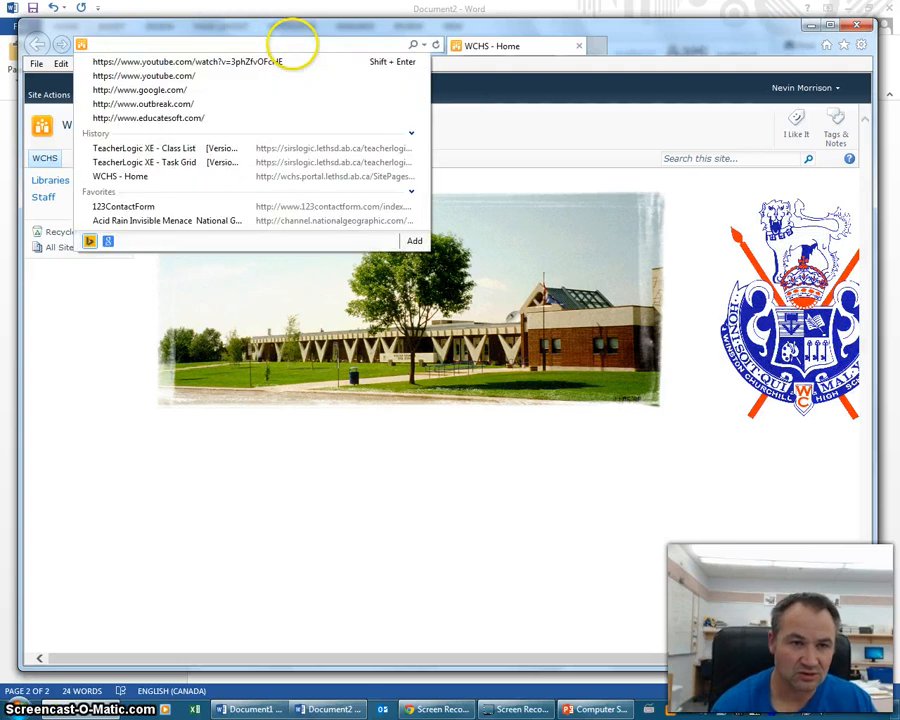
text(www.google.com/)
key(Return)
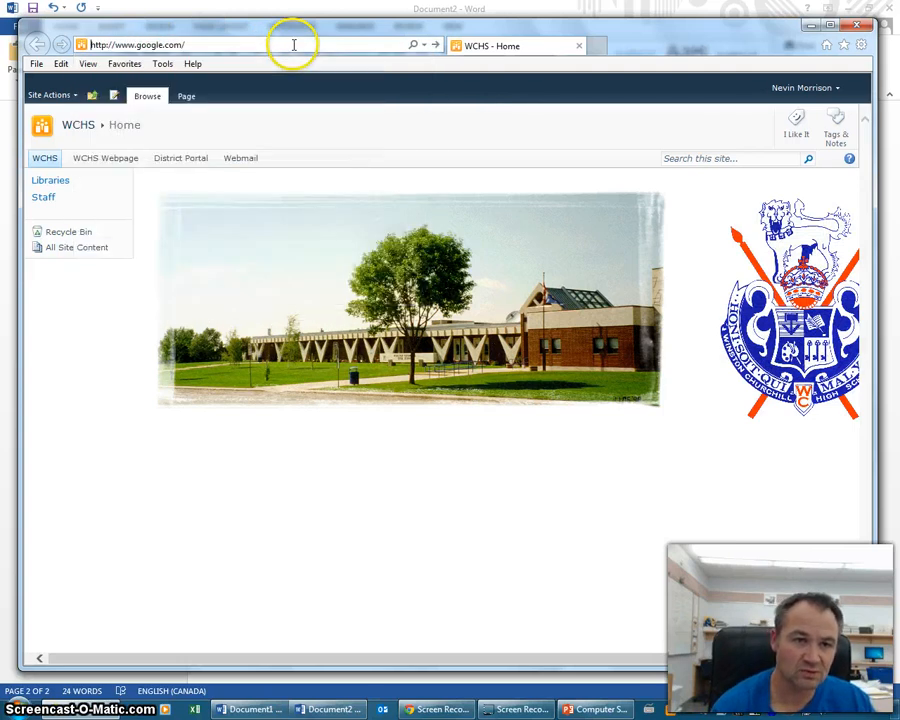
text(Oakland)
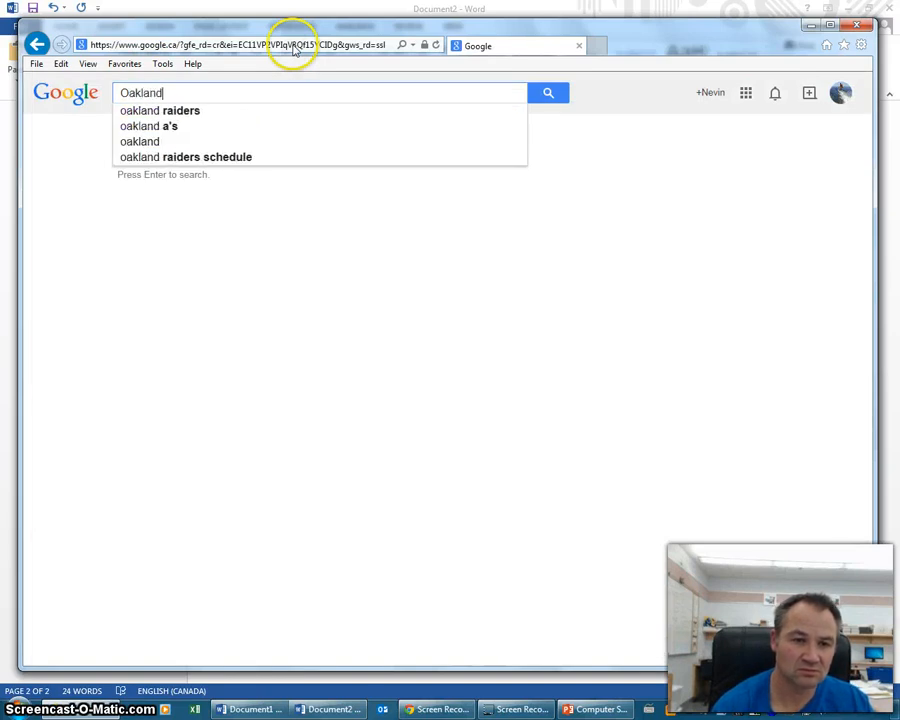
text( Raider)
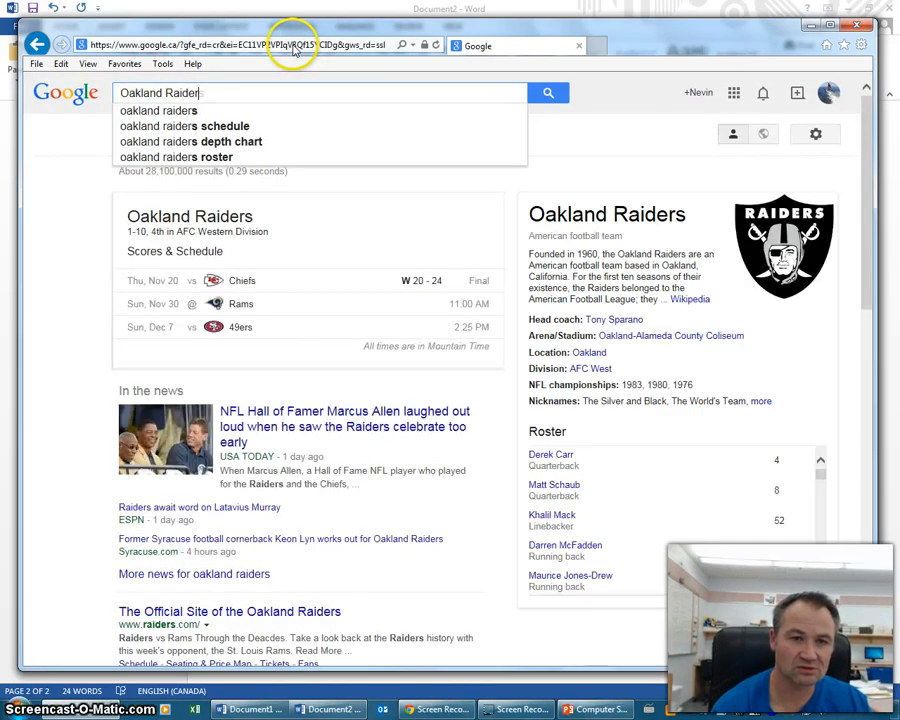
text(s AFL)
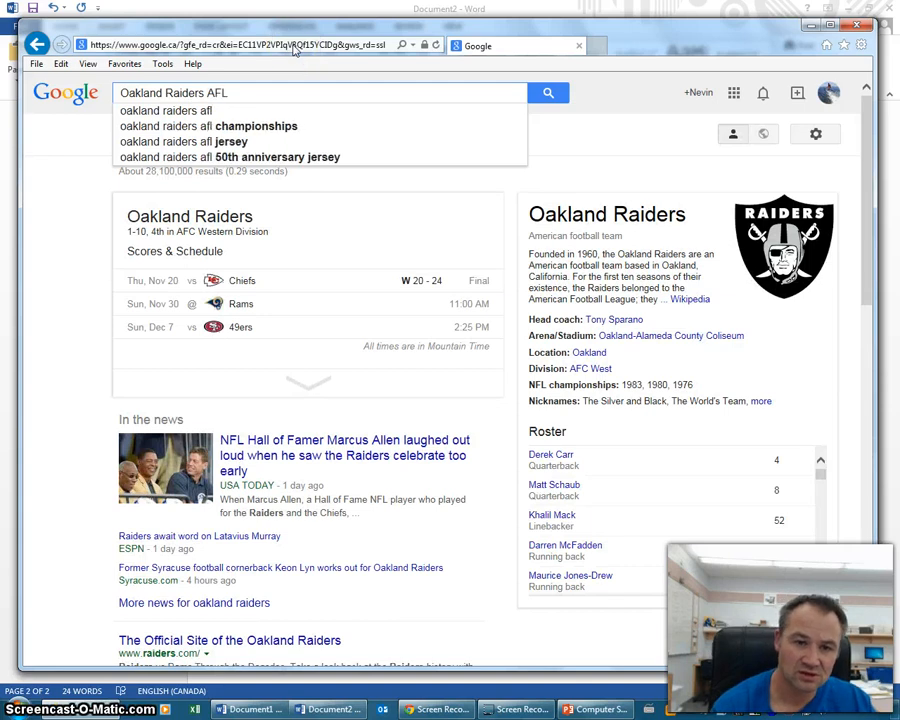
key(Return)
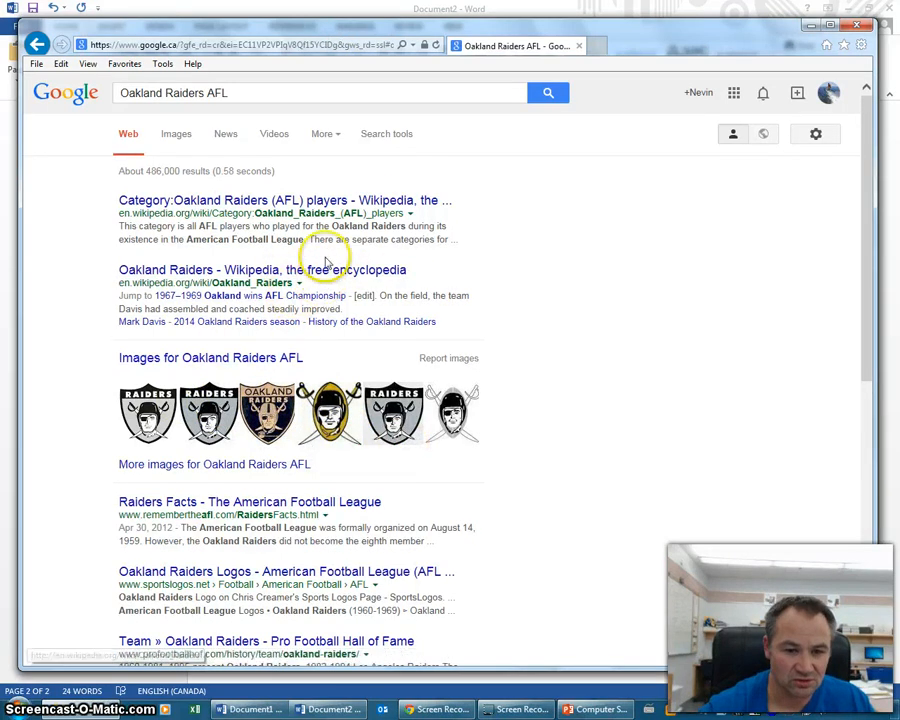
- Read the Raiders history on the 'Raiders Facts - The American Football League' page, then return to Word
click(272, 507)
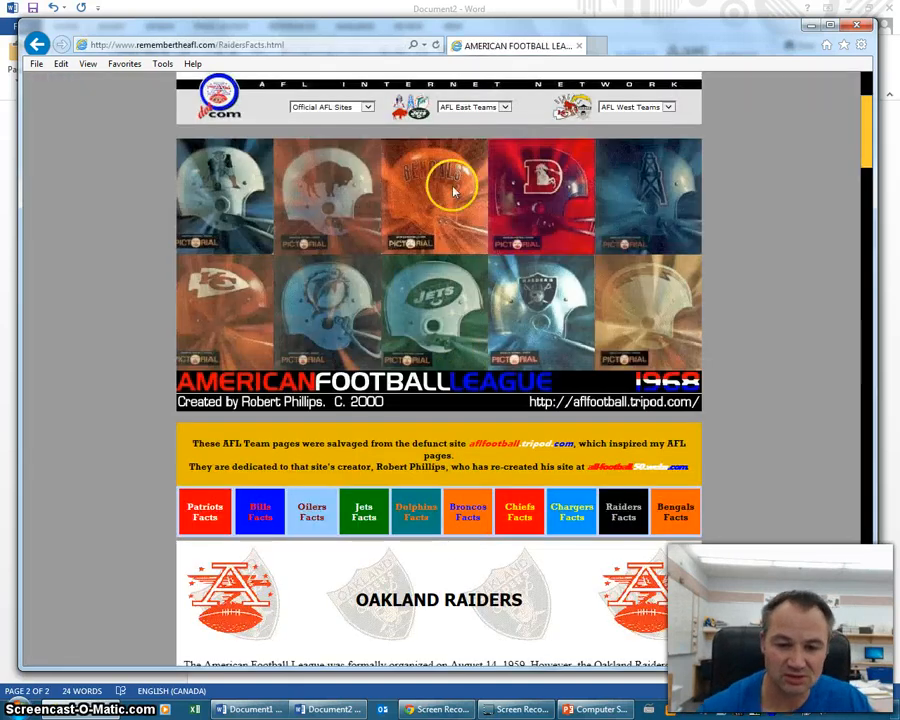
scroll(590, 372, down, 3)
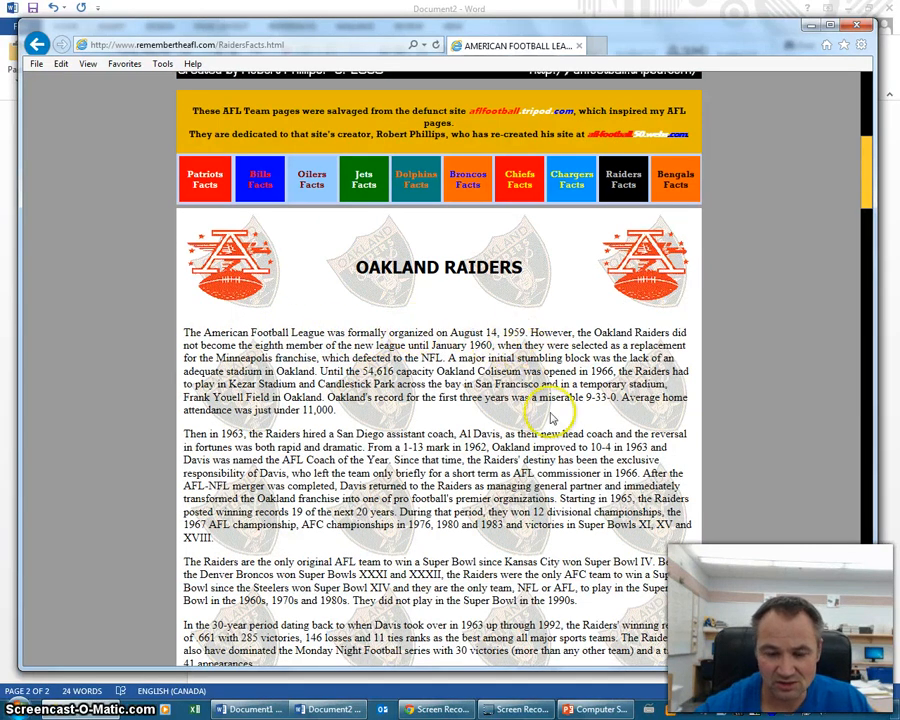
click(310, 710)
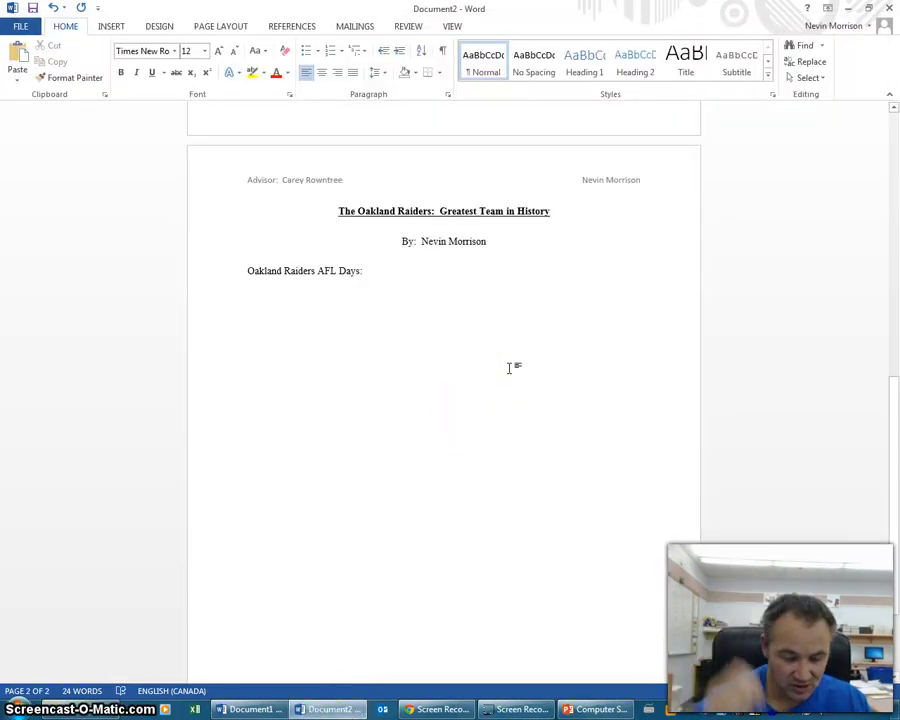
- Finish the indented 1959 AFL sentence and make the 'Oakland Raiders AFL Days:' heading bold
text(he)
key(BackSpace)
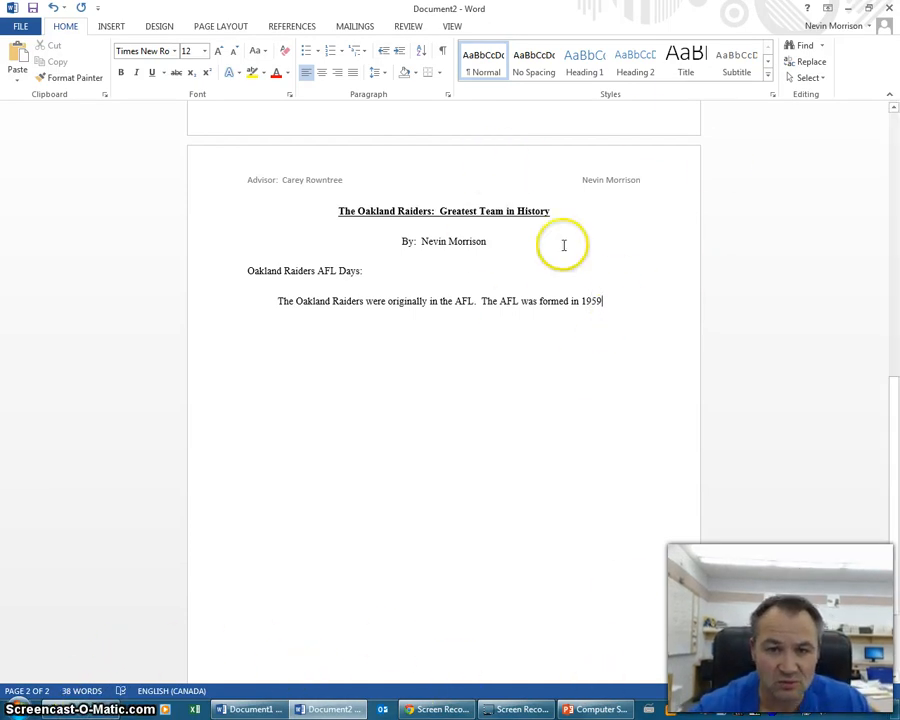
drag(368, 271, 251, 270)
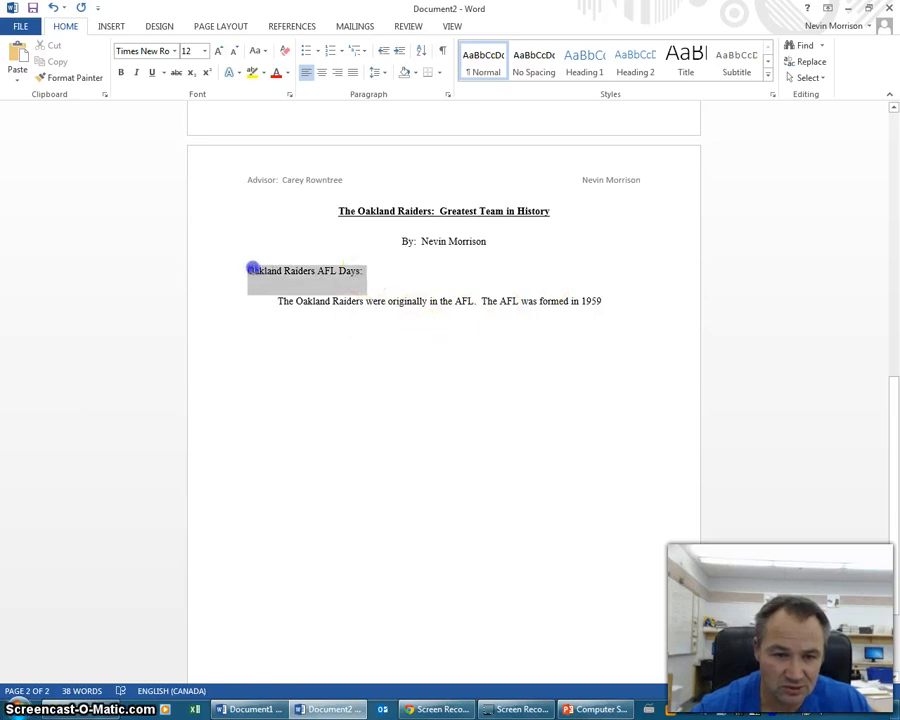
click(121, 72)
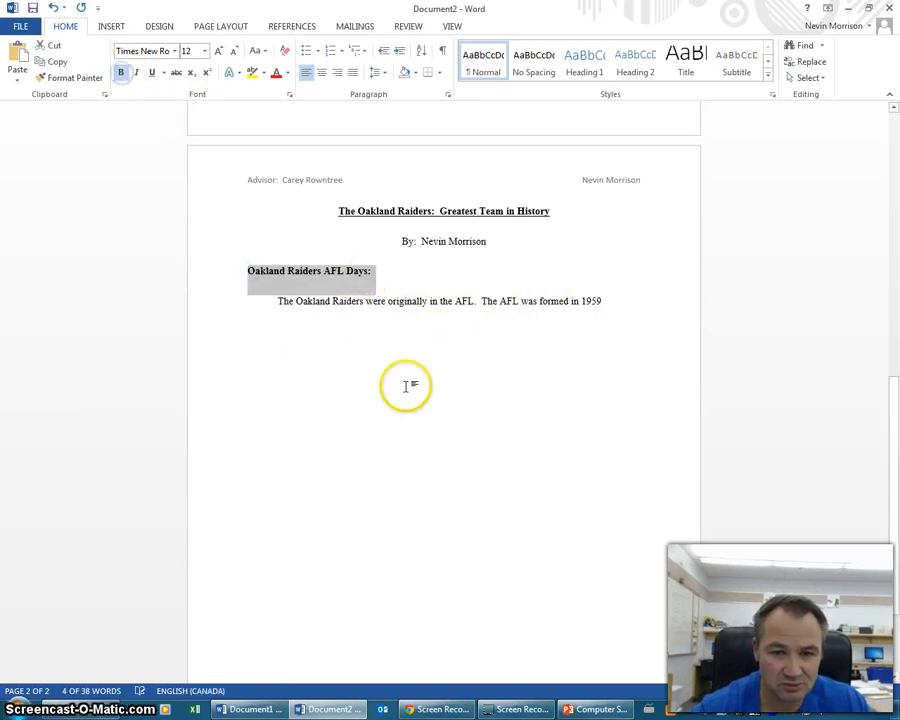
click(442, 341)
- Place the cursor after 1959 and bring the Raiders source page back up in the browser
click(615, 300)
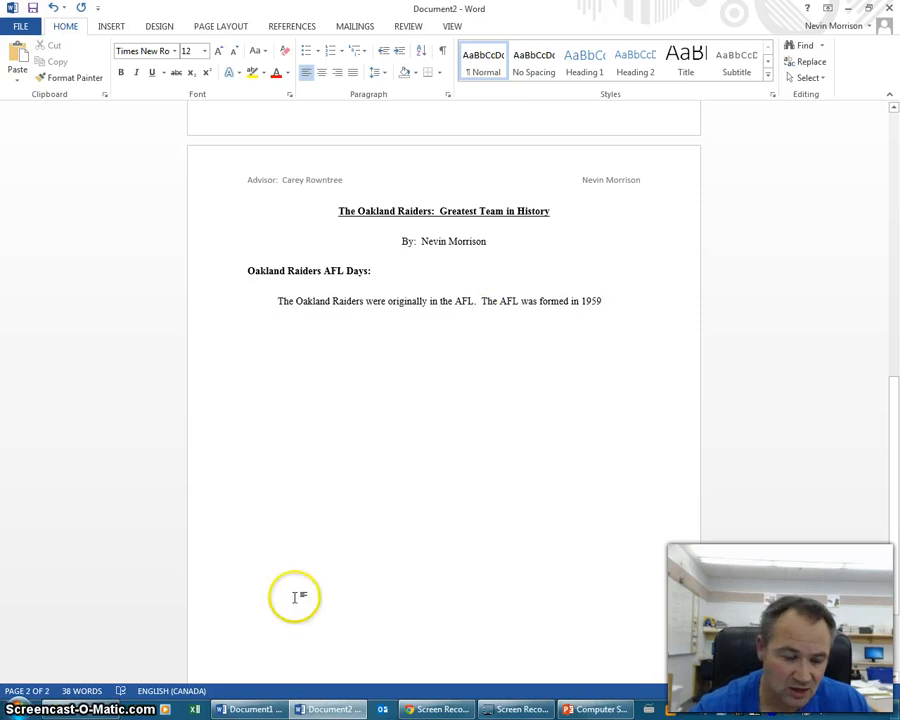
mouse_move(113, 709)
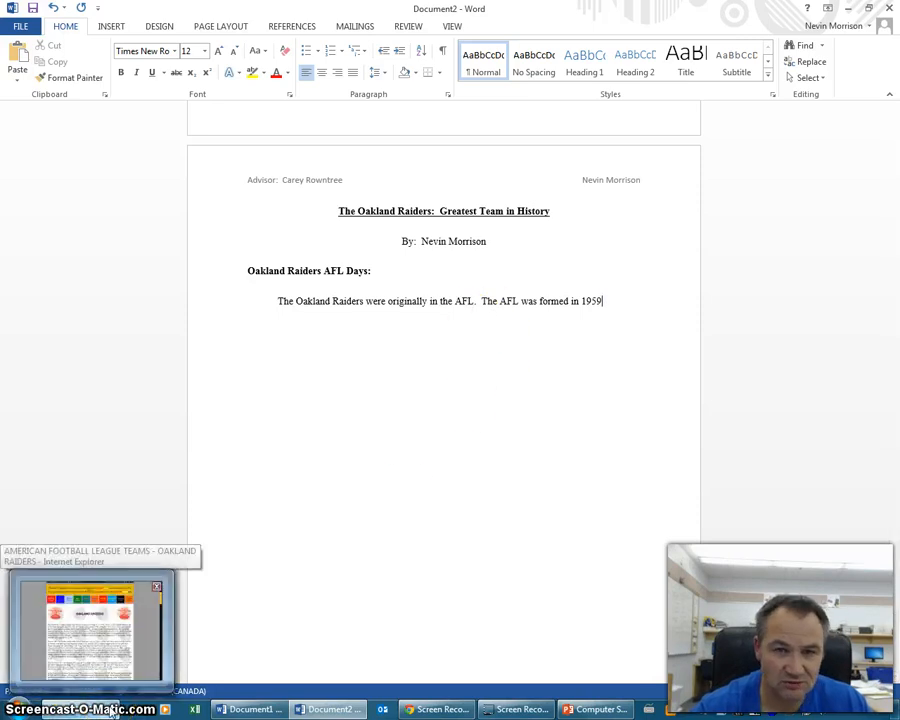
click(90, 640)
- Copy the Raiders source page's web address from the browser's address bar
click(217, 44)
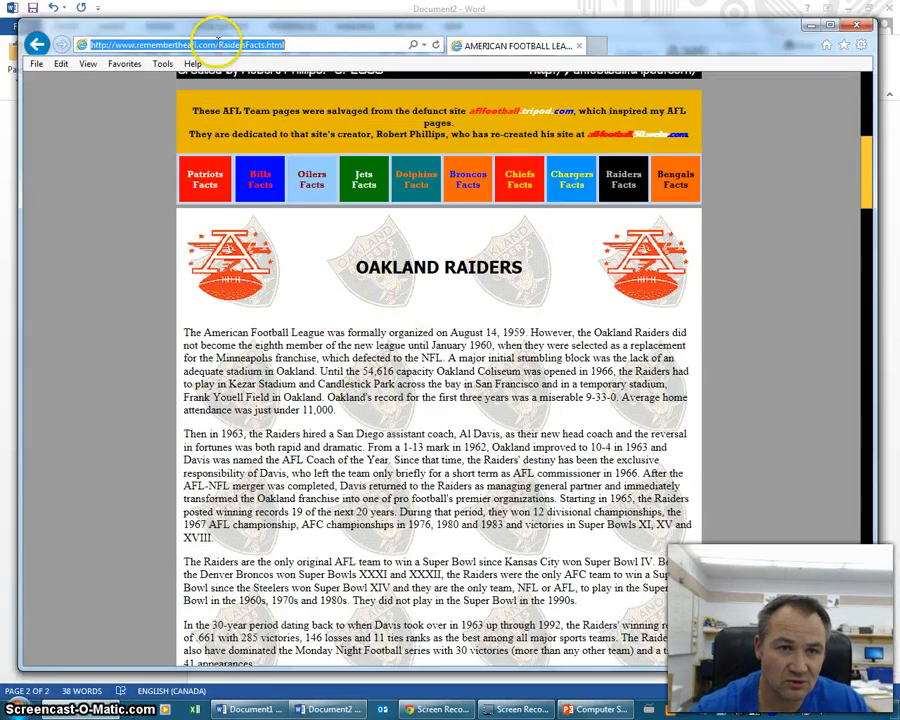
right_click(216, 42)
click(95, 90)
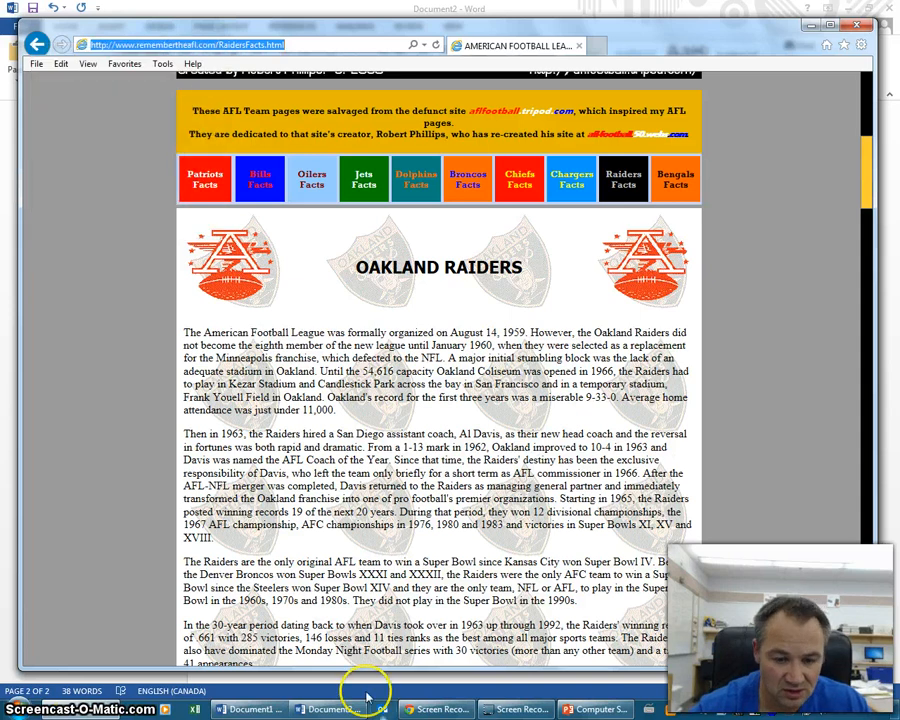
- Back in the Word report, open Manage Sources from the References tab
click(332, 709)
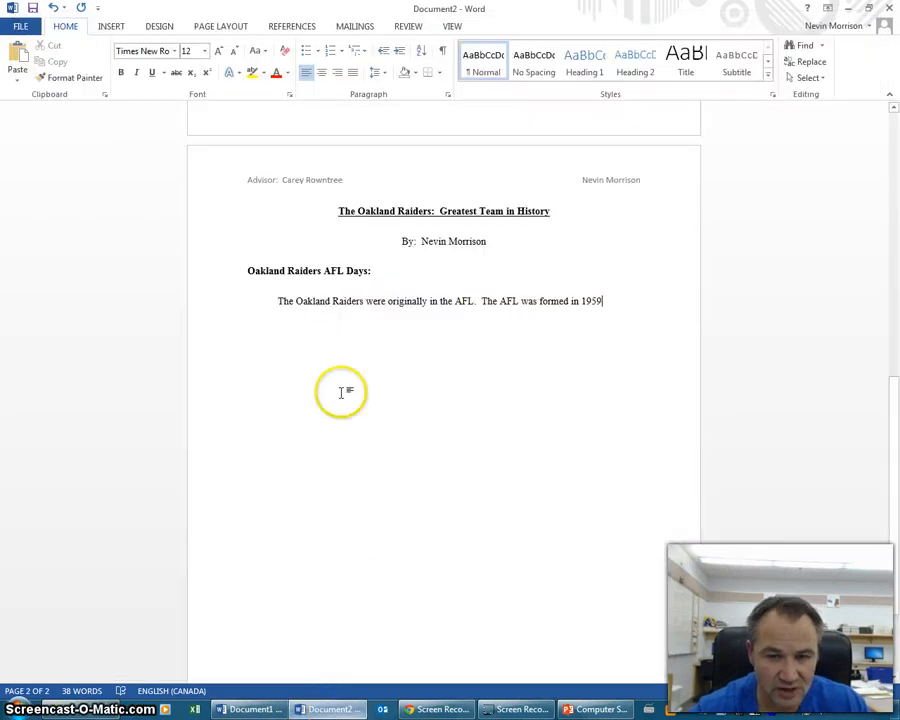
click(301, 25)
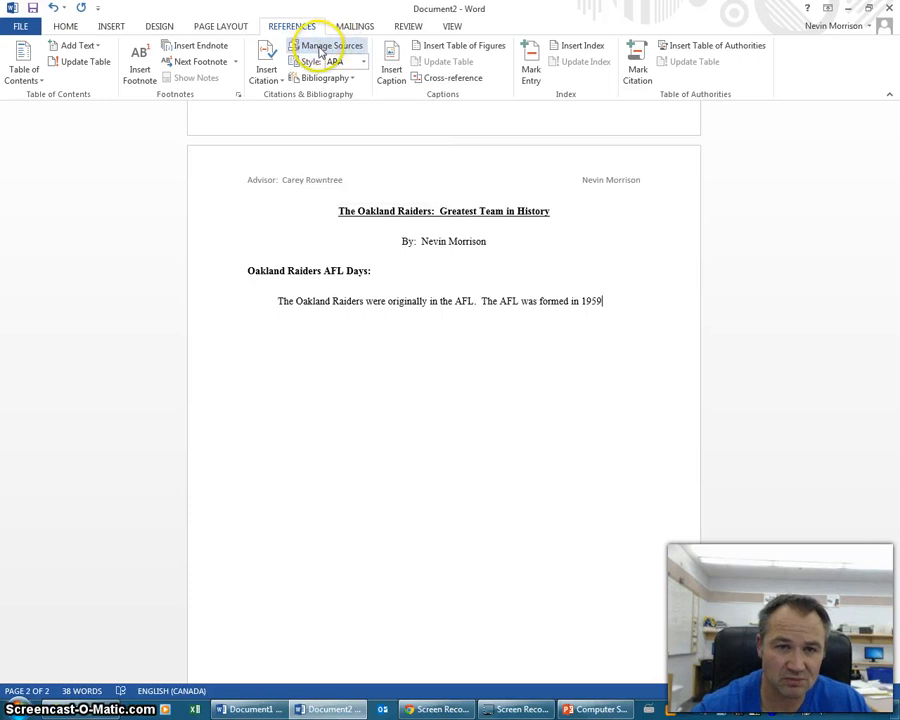
click(324, 48)
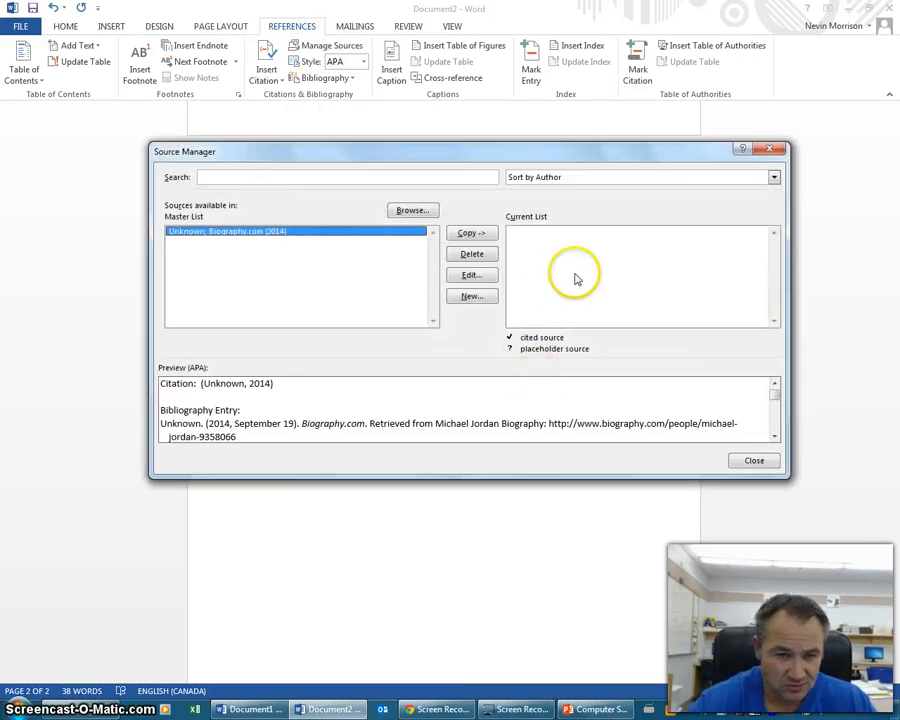
- Delete the old Biography.com source and start a new source of type Web site
click(471, 254)
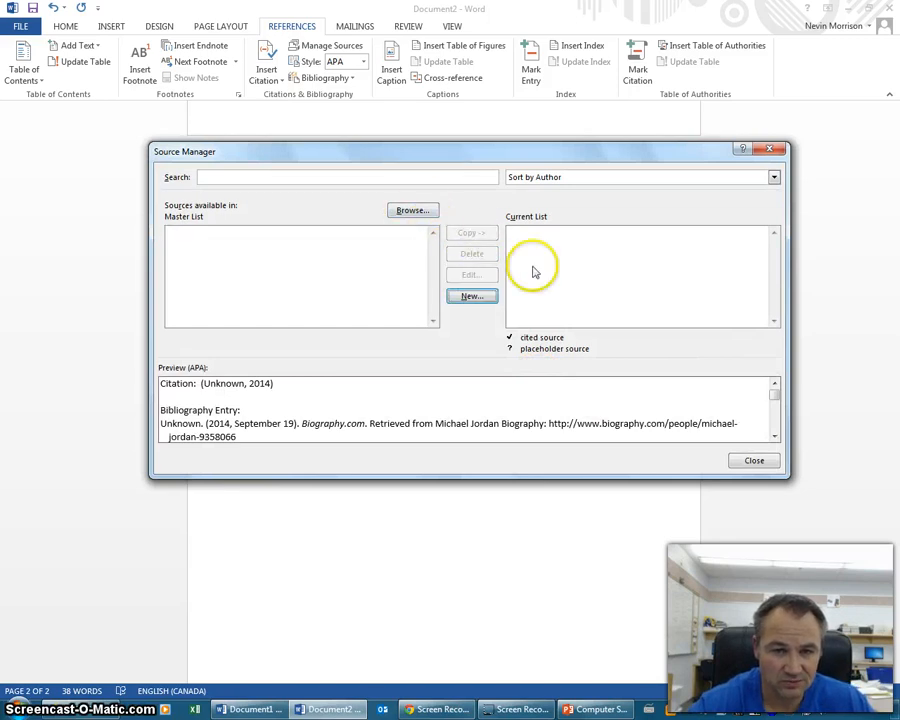
click(473, 297)
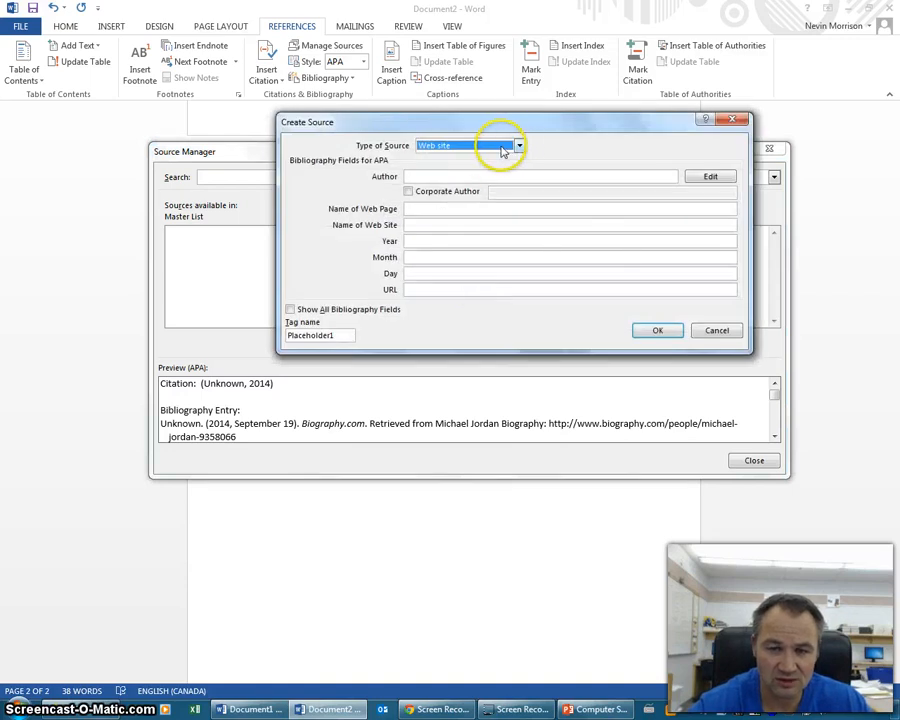
click(519, 147)
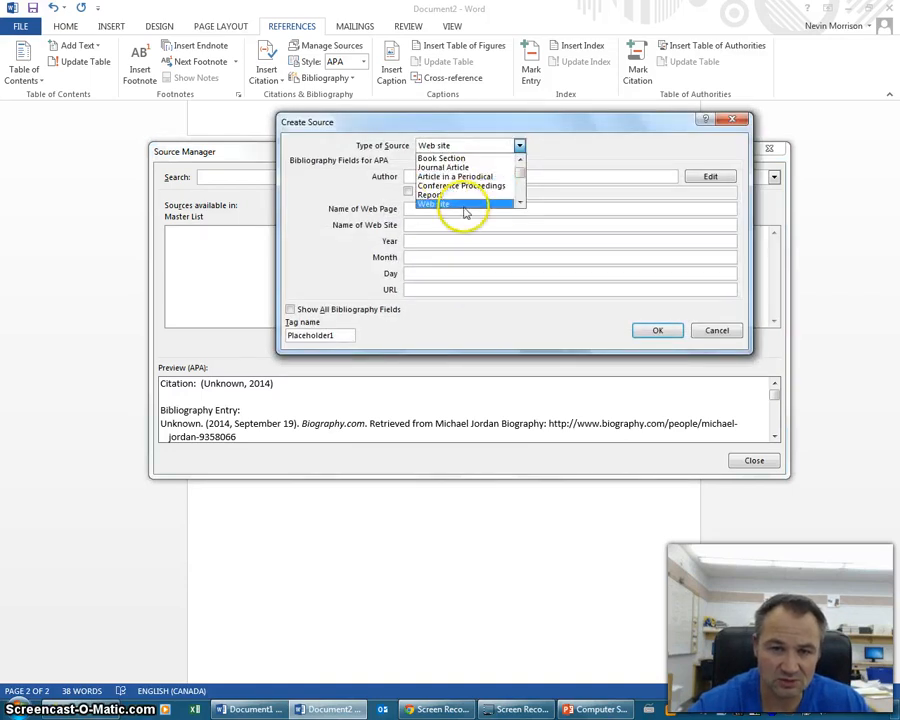
click(461, 205)
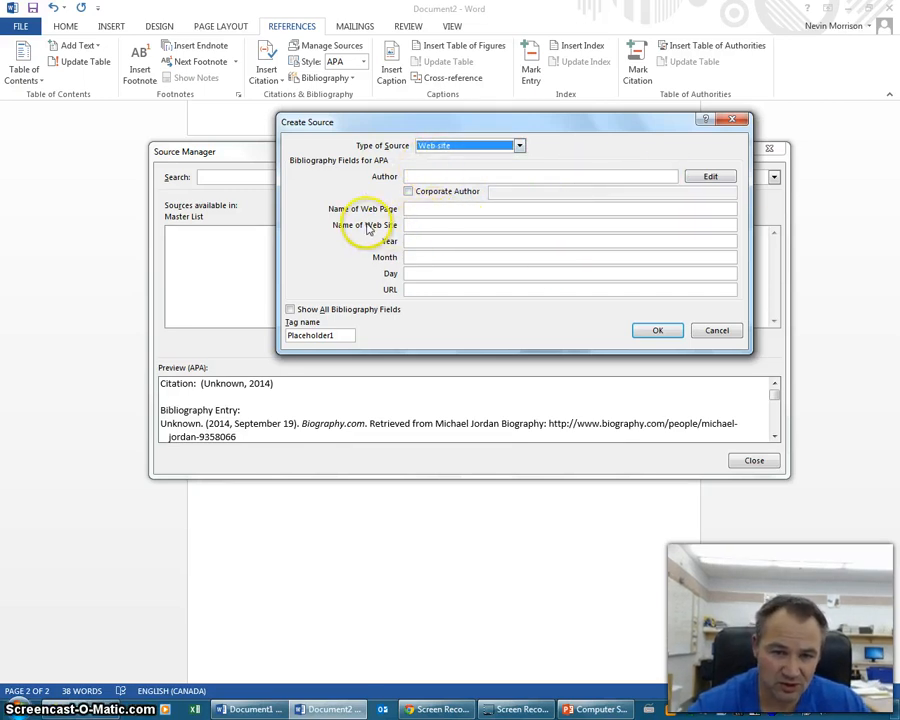
- Paste the remembertheafl.com Raiders facts URL into the new source's URL field
click(419, 289)
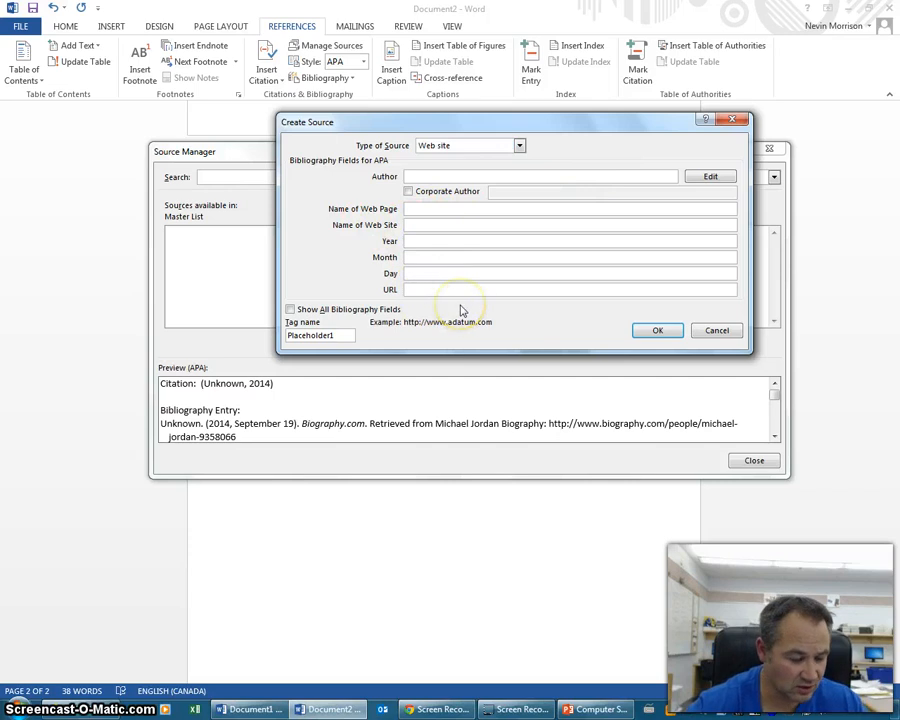
key(ctrl+v)
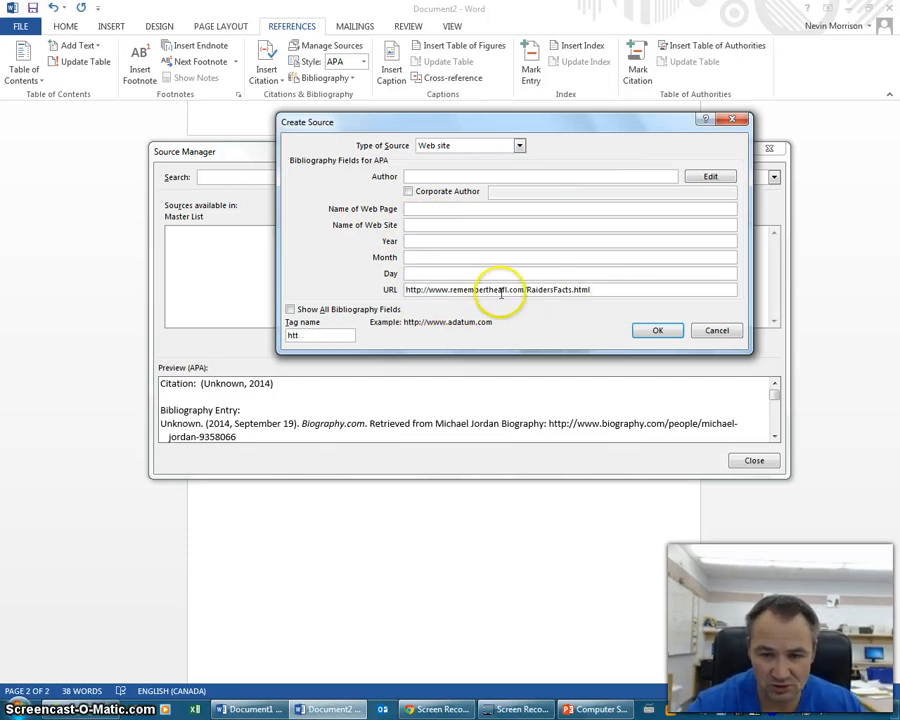
click(478, 176)
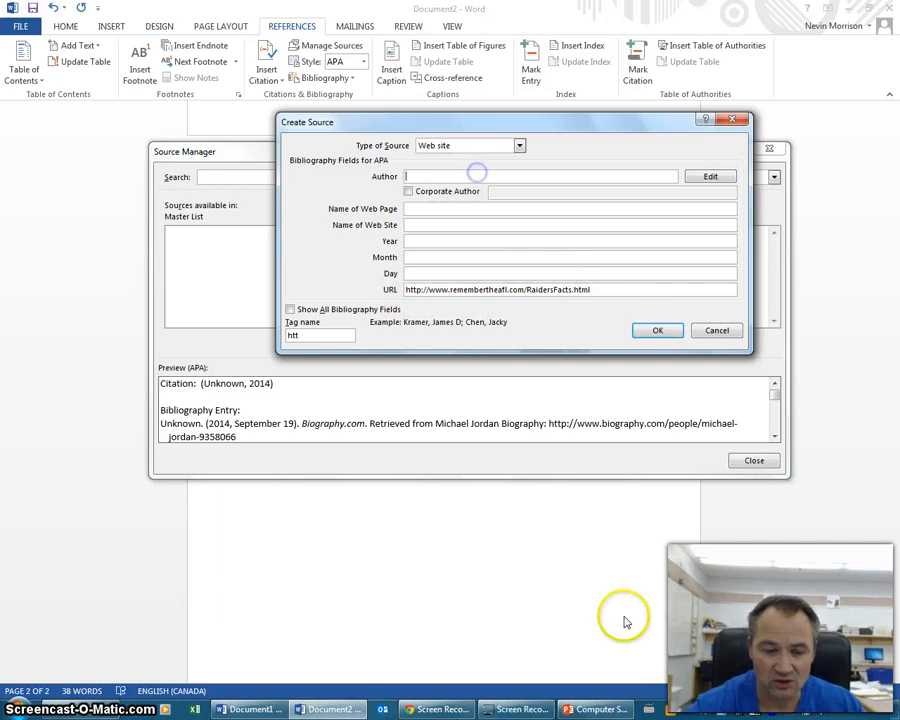
click(103, 709)
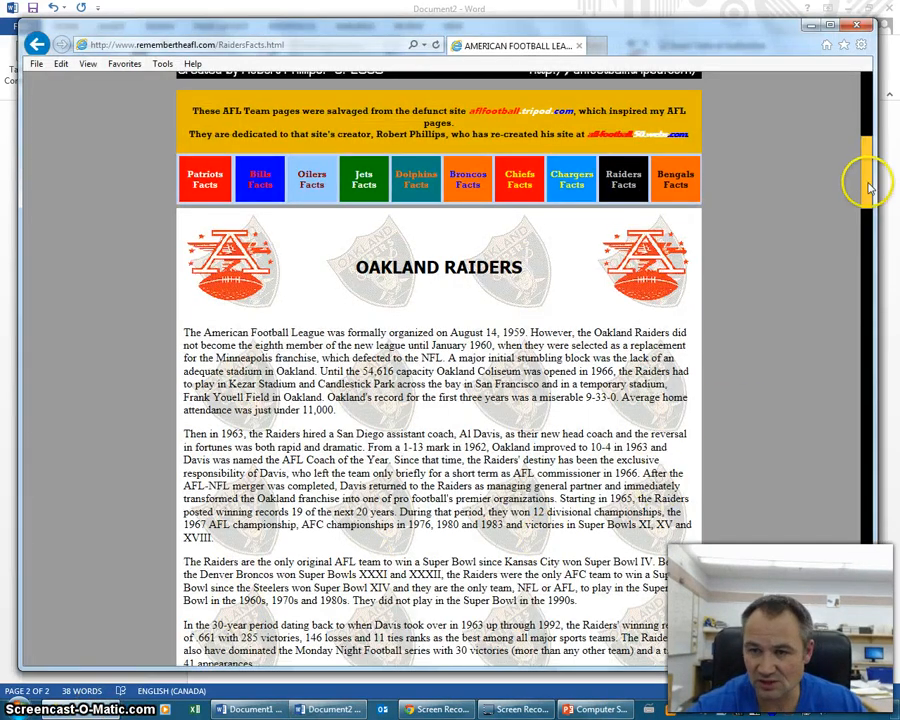
- Copy the site author's name from the Raiders Facts page footer and put it in the Author field
drag(869, 201, 872, 650)
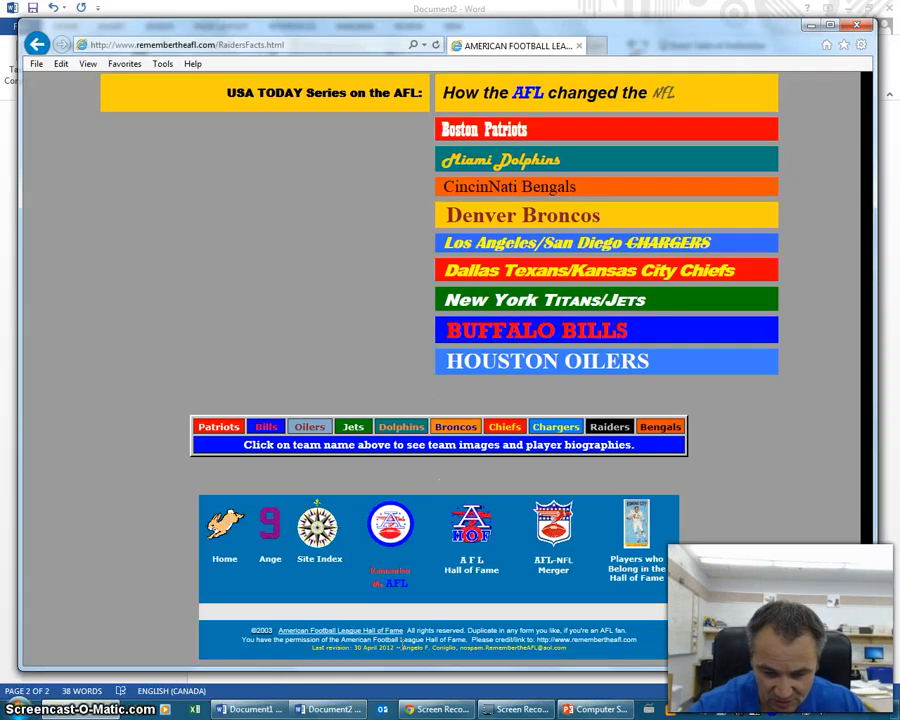
drag(434, 654, 454, 645)
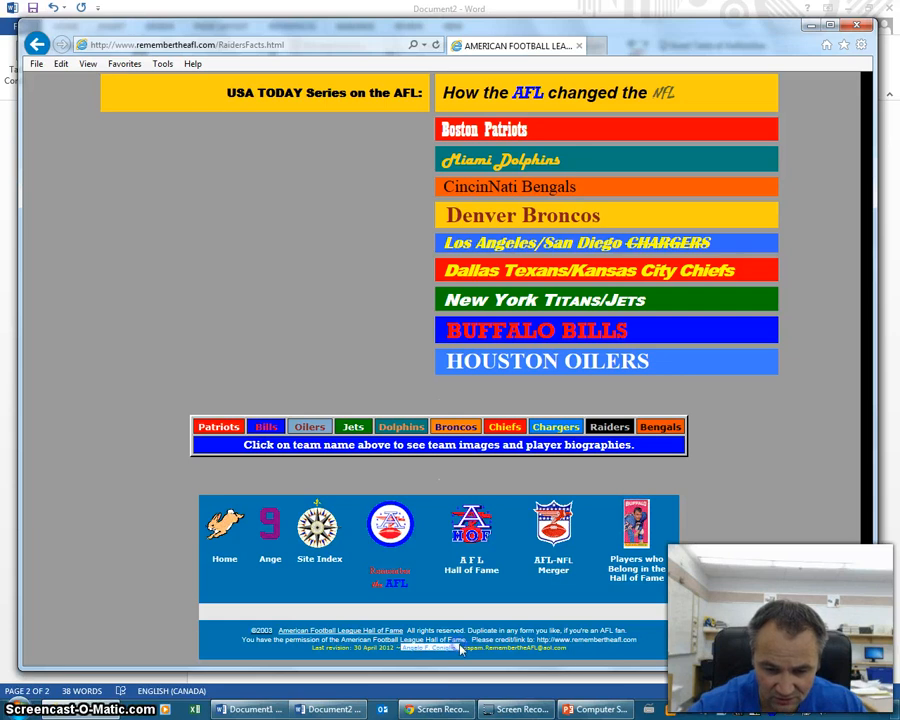
right_click(449, 651)
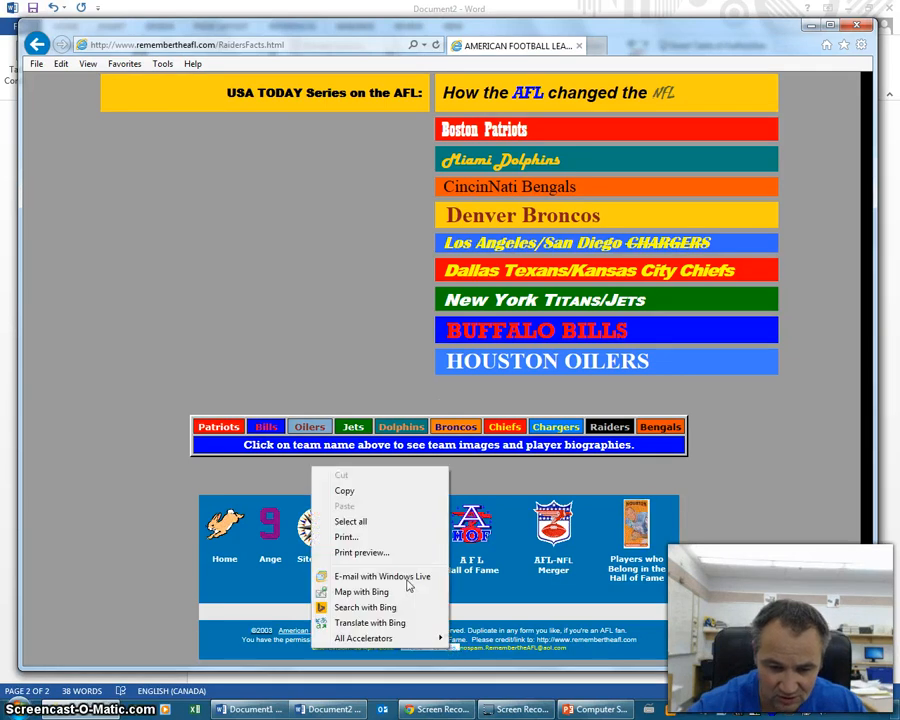
click(344, 487)
click(322, 711)
click(449, 178)
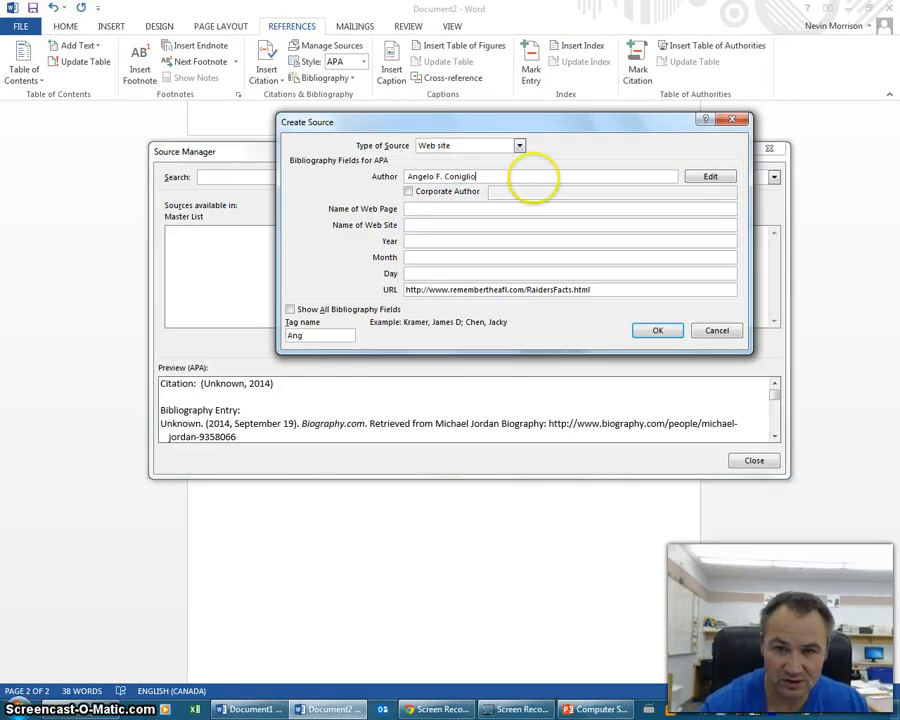
click(428, 209)
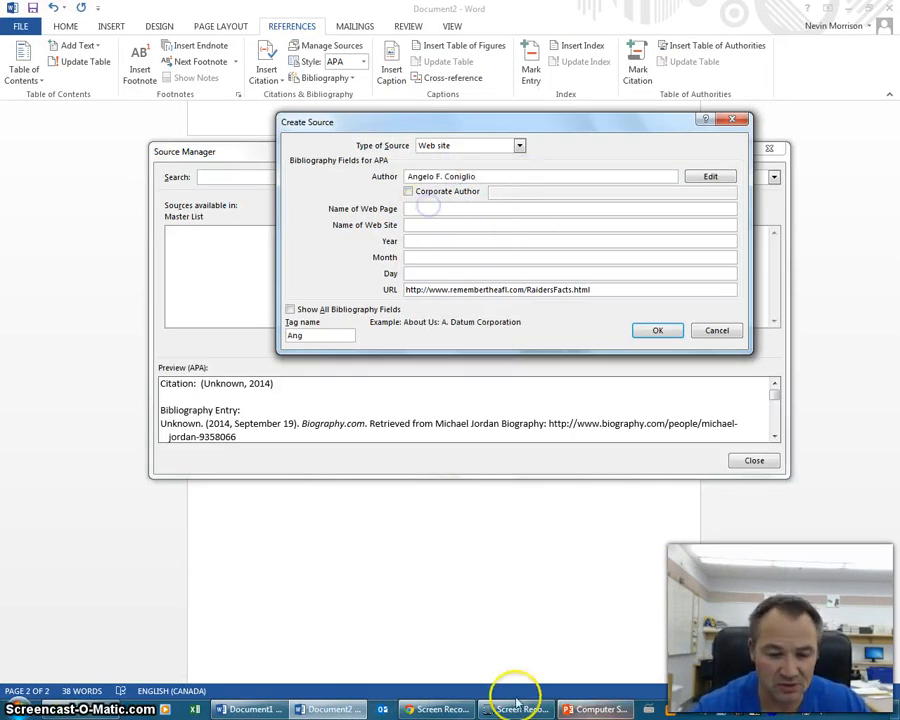
click(442, 709)
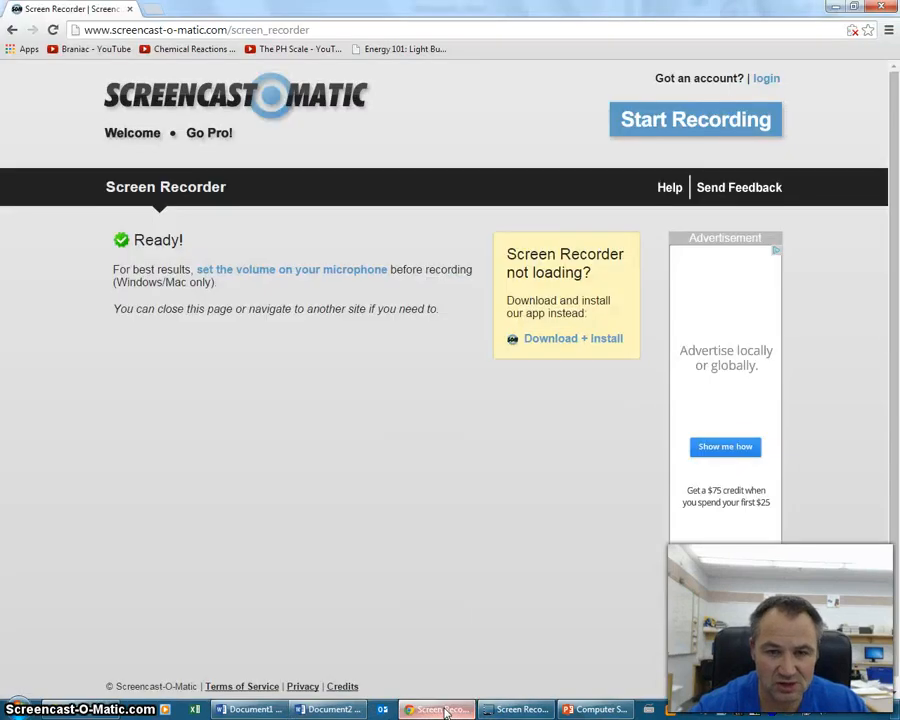
click(64, 702)
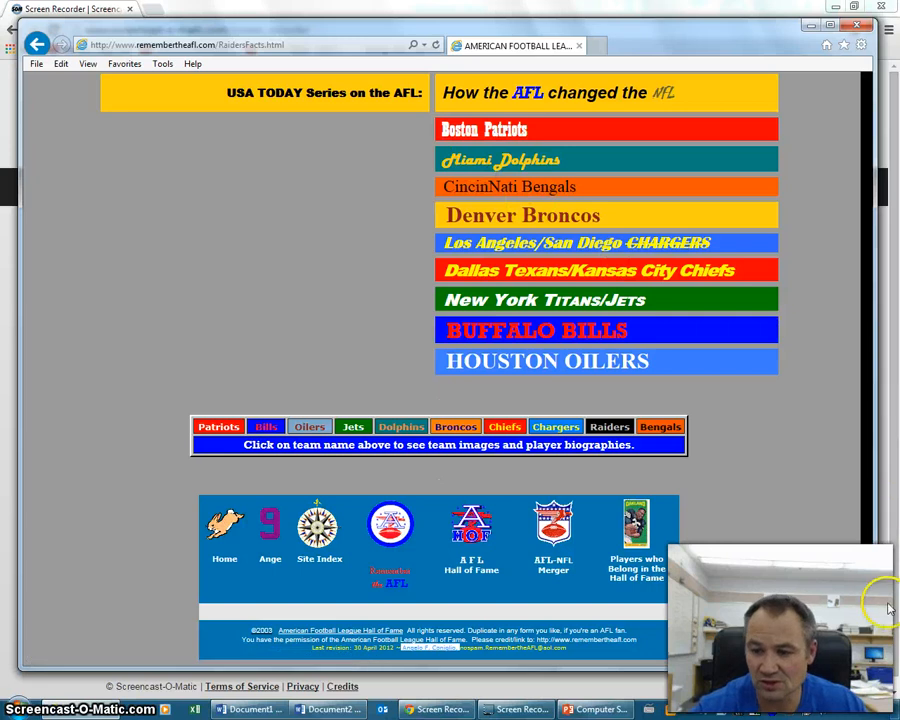
drag(869, 617, 876, 114)
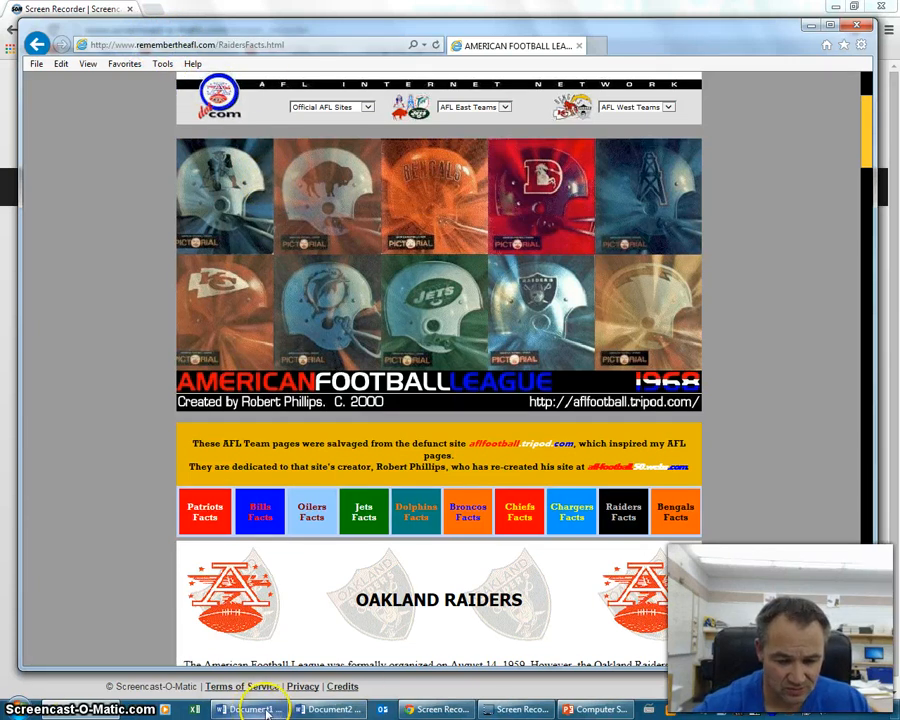
click(330, 709)
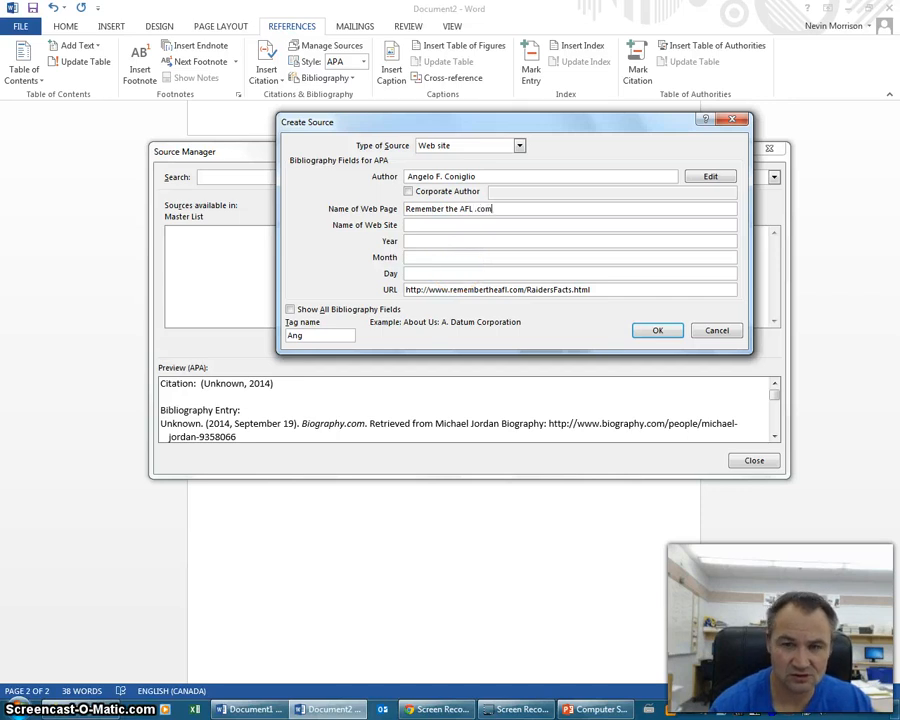
click(444, 225)
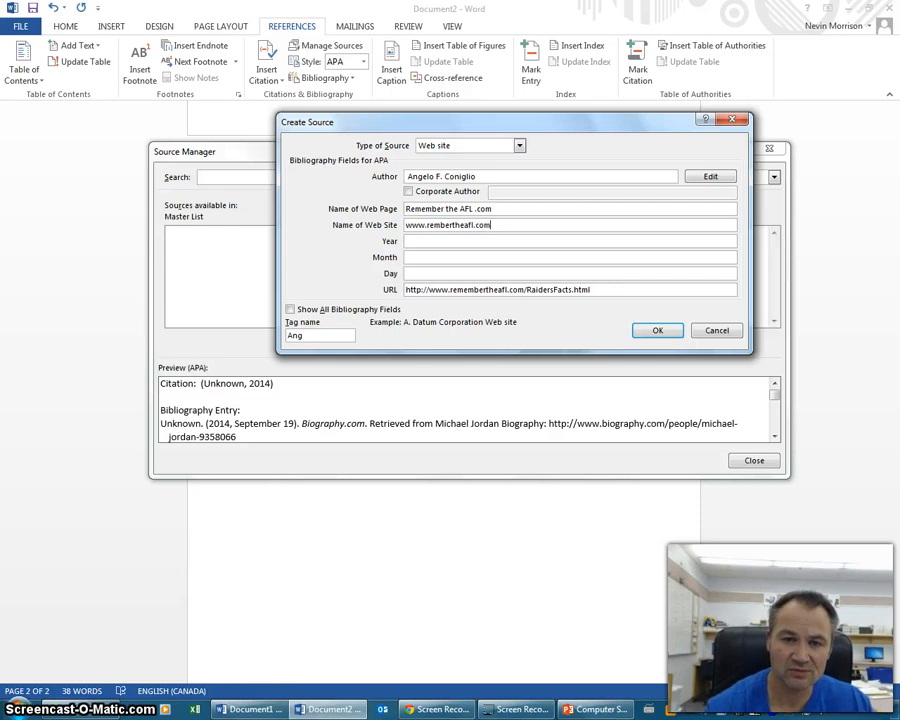
click(413, 240)
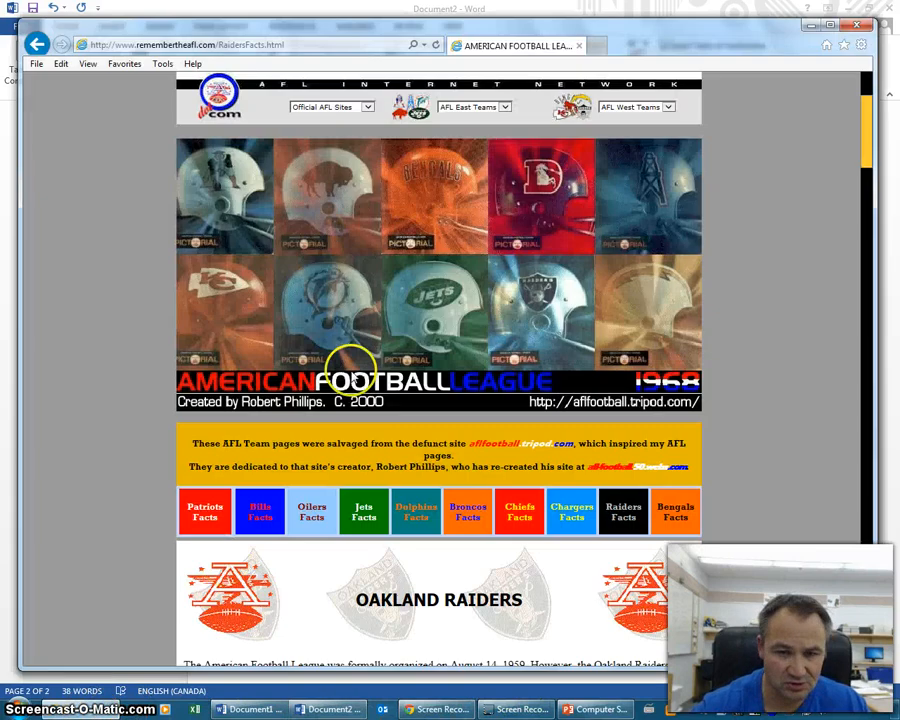
- Read the page's last revision date in the AFL page footer, then return to the Create Source dialog
drag(872, 147, 882, 640)
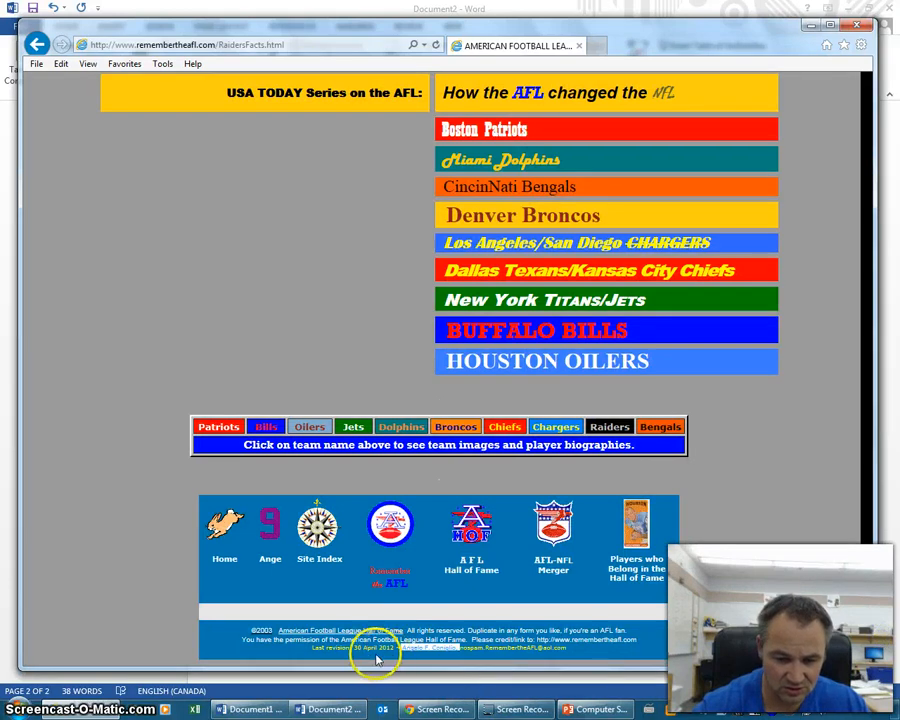
drag(866, 600, 852, 201)
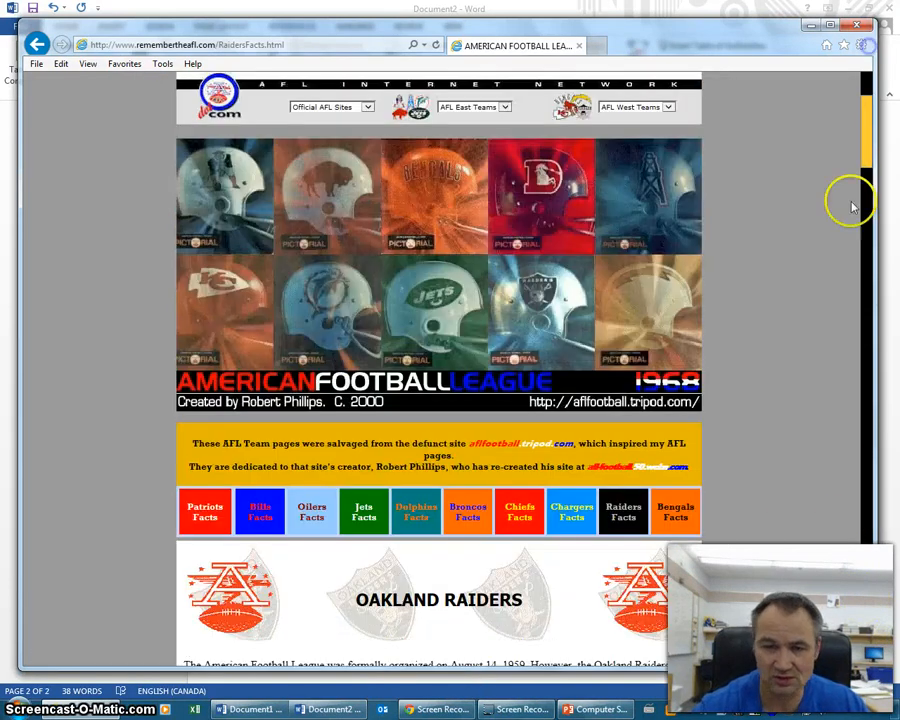
click(329, 710)
- Date the Remember the AFL .com source April 30, 2012, save it, and close Source Manager
text(Apr 30, 2)
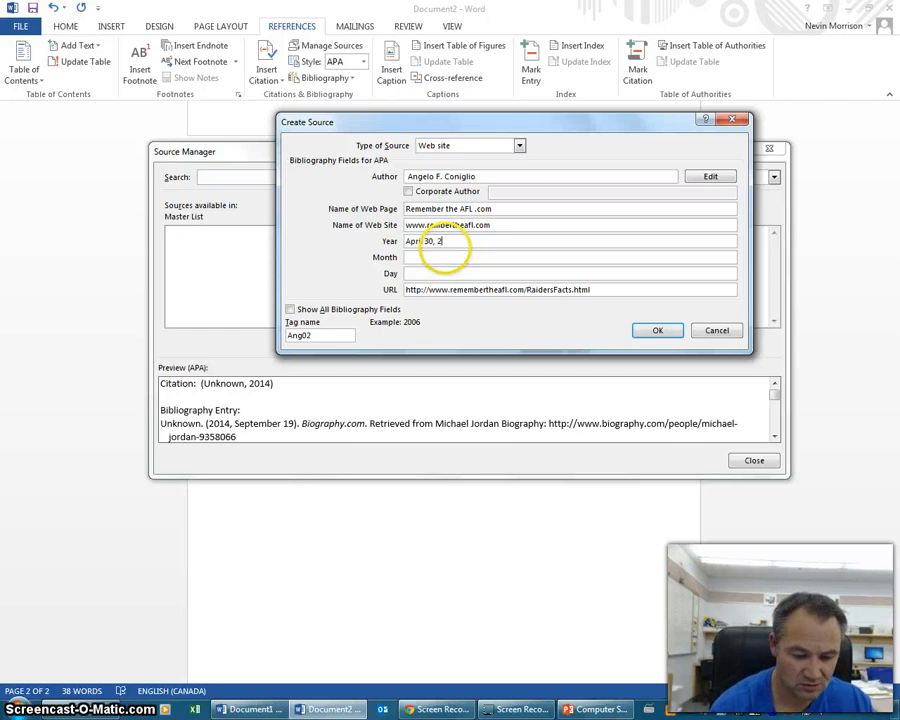
text(il)
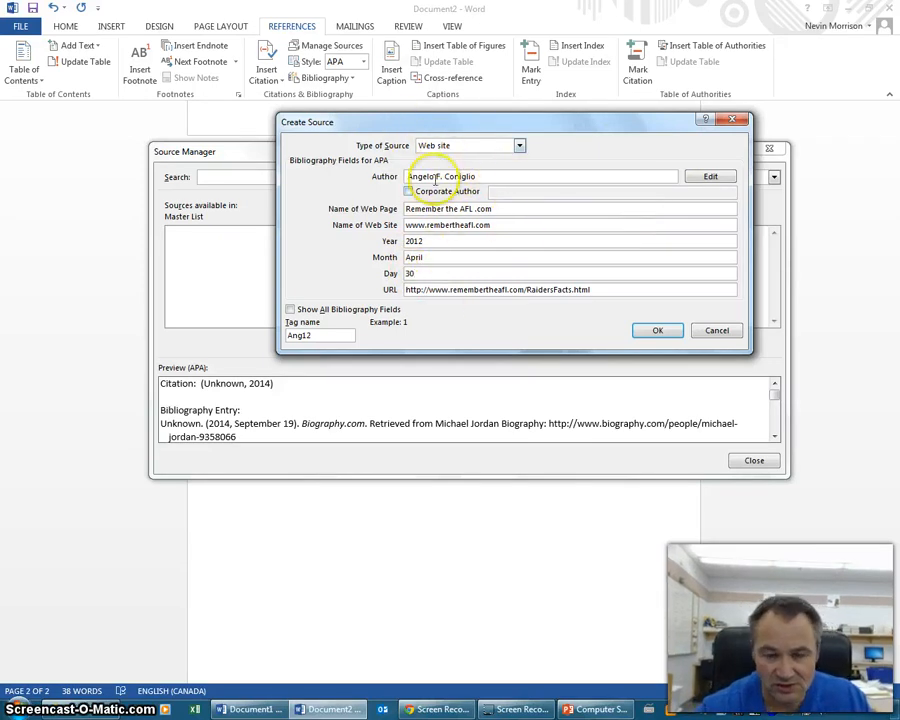
click(652, 332)
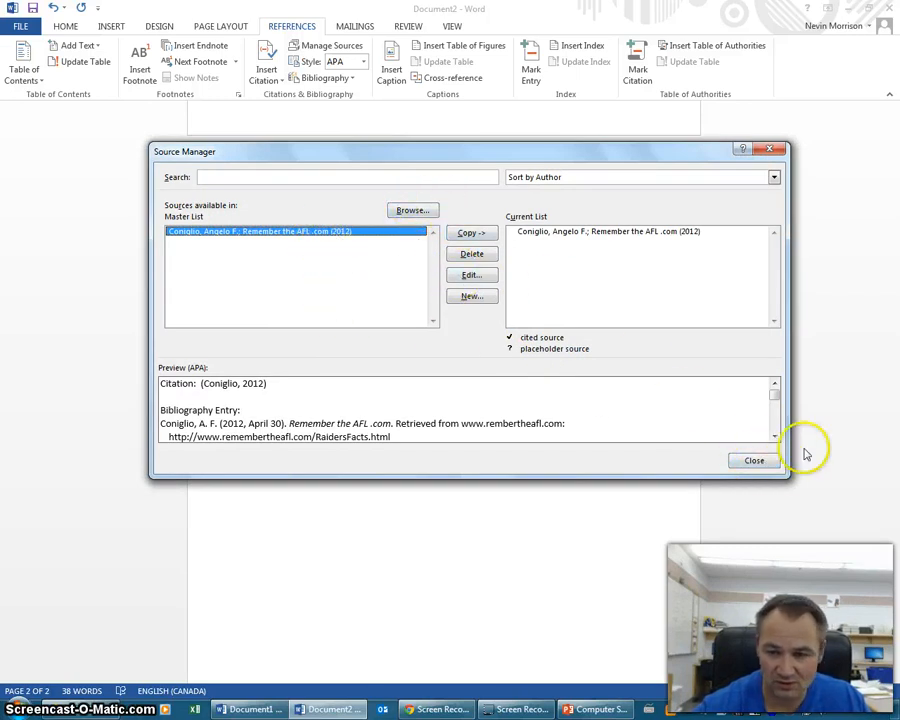
click(755, 461)
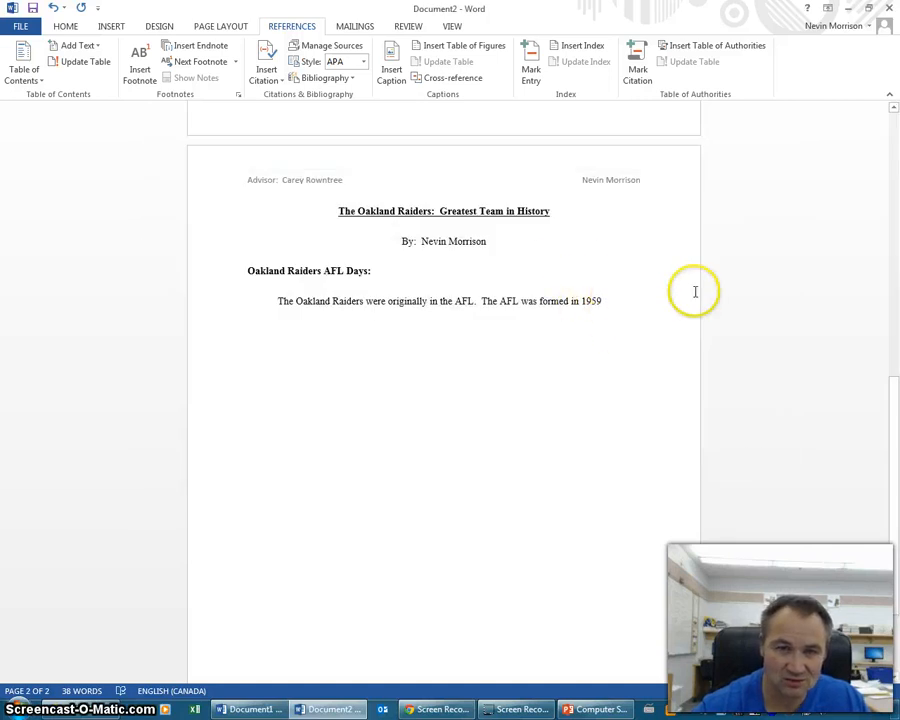
- Cite the Remember the AFL .com source after the 1959 sentence, add a period, and reopen the AFL page
click(270, 78)
click(316, 108)
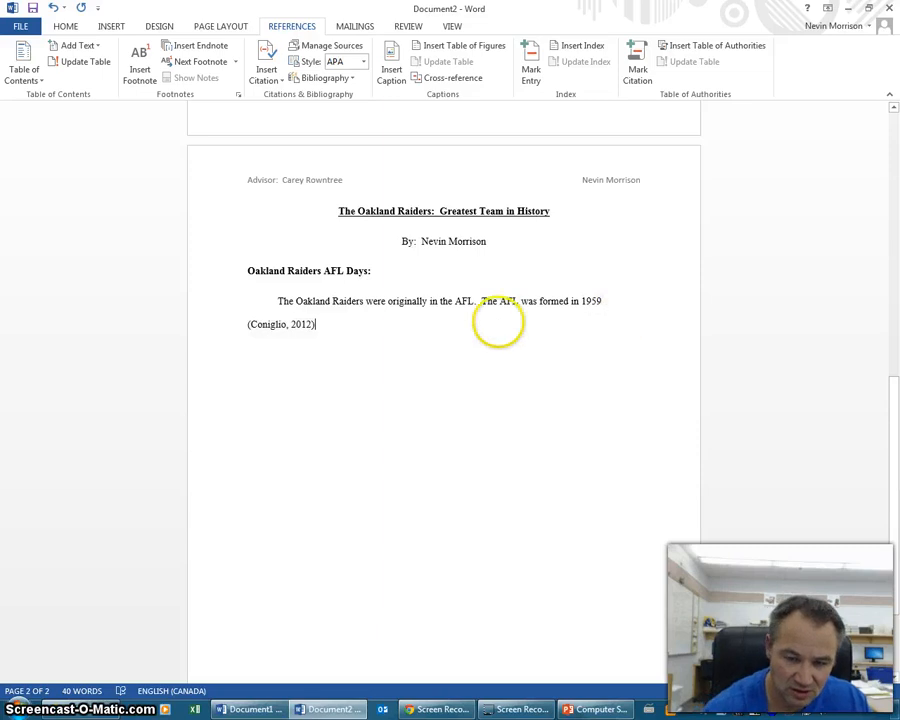
text(.)
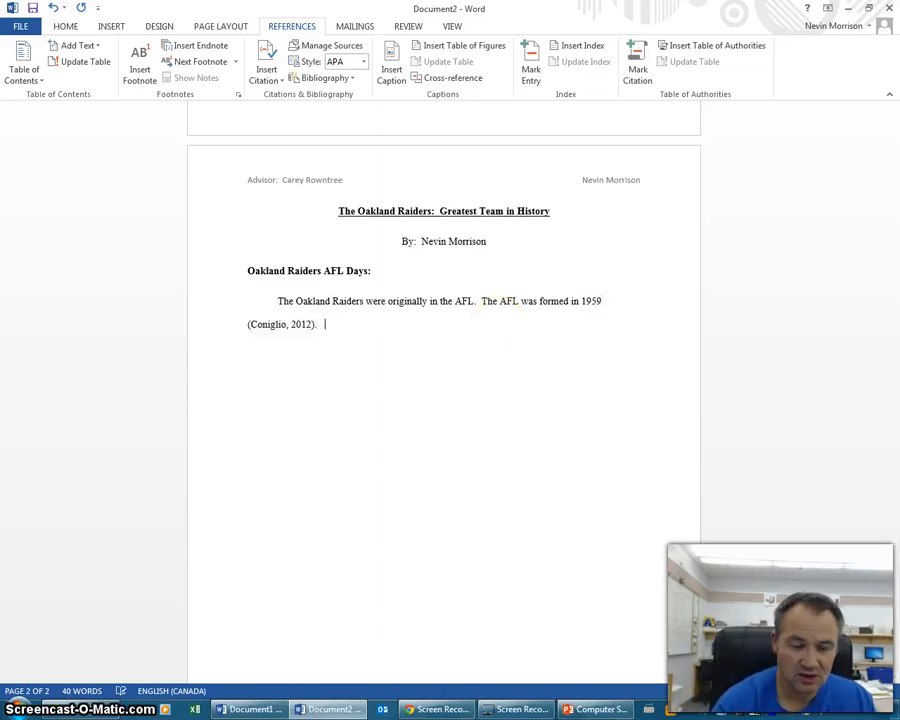
click(80, 708)
- Copy the Raiders Super Bowl IV sentence from the Raiders Facts page and return to the Word report
scroll(600, 420, down, 6)
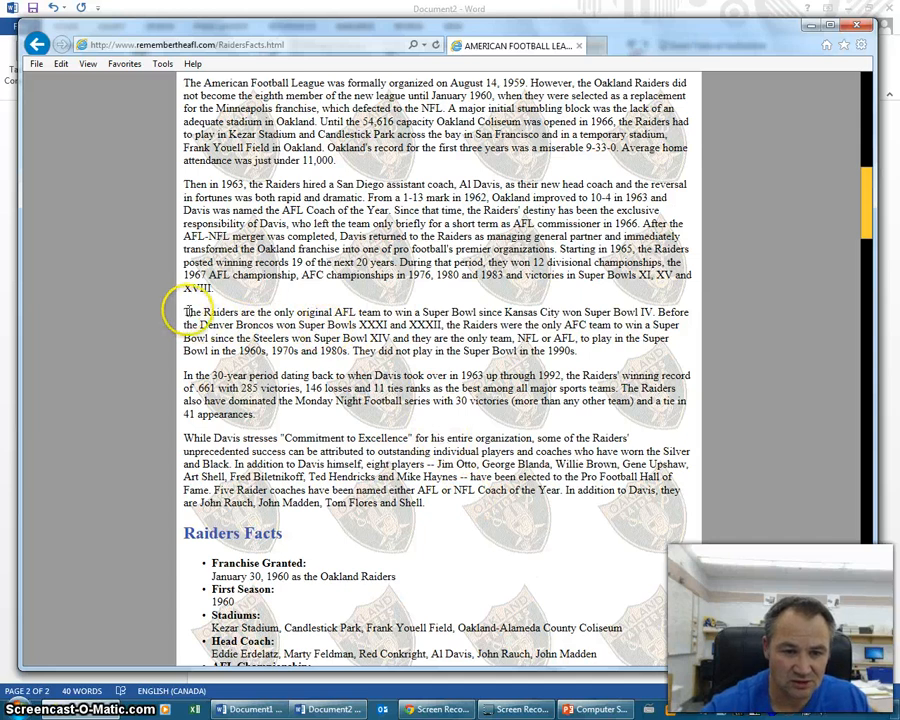
drag(184, 312, 310, 312)
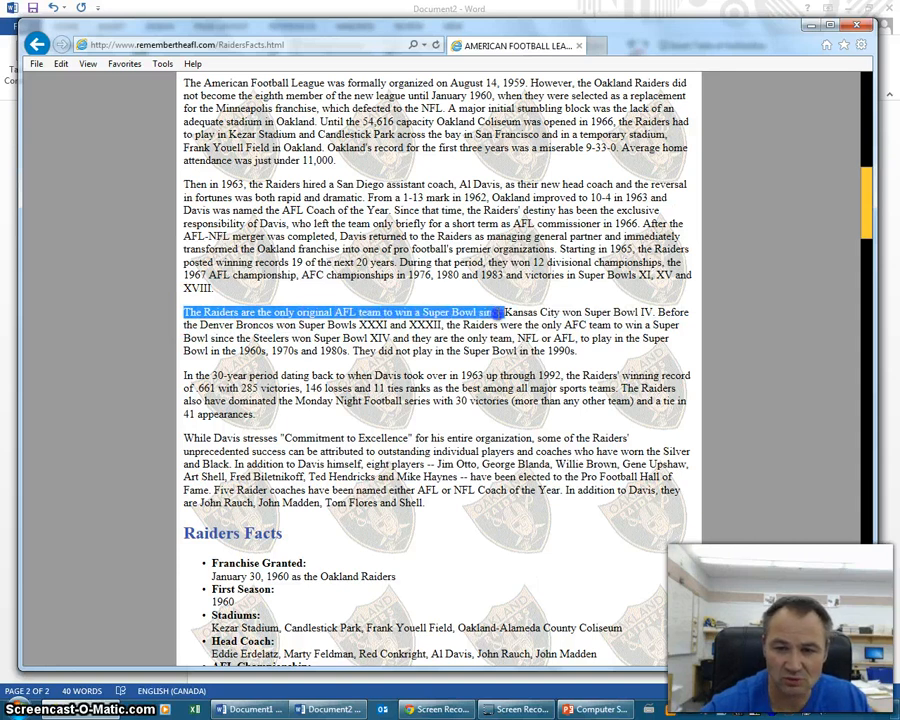
drag(498, 313, 548, 314)
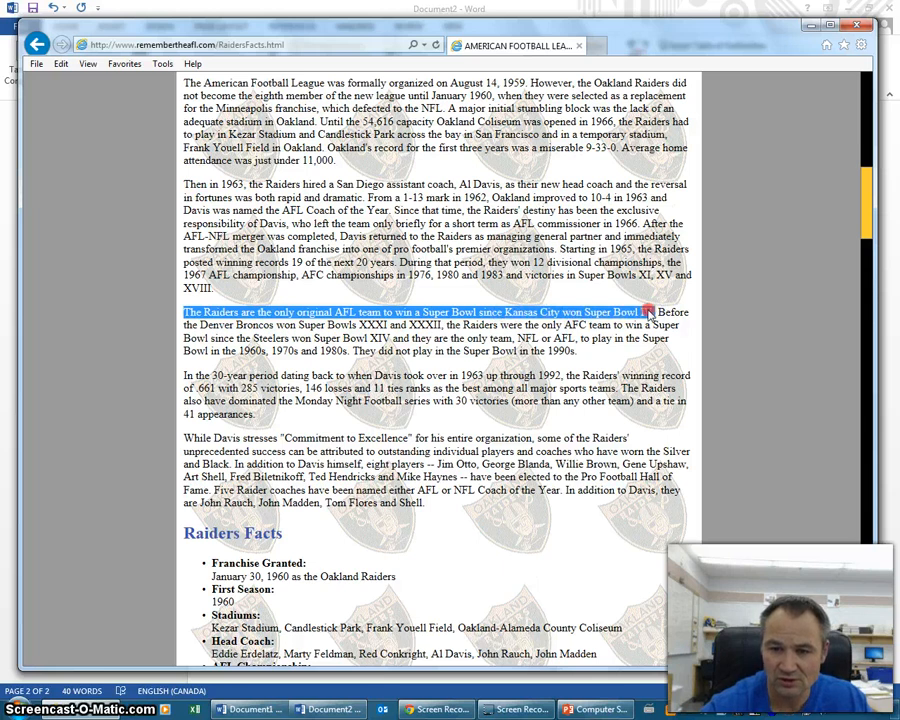
drag(648, 313, 654, 313)
right_click(524, 318)
click(535, 336)
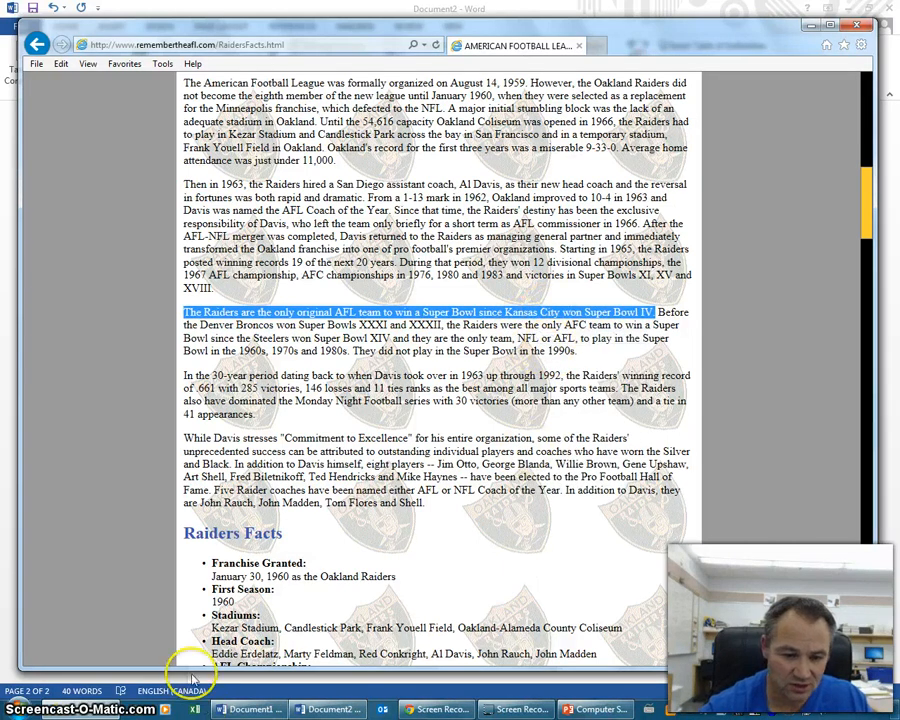
click(350, 710)
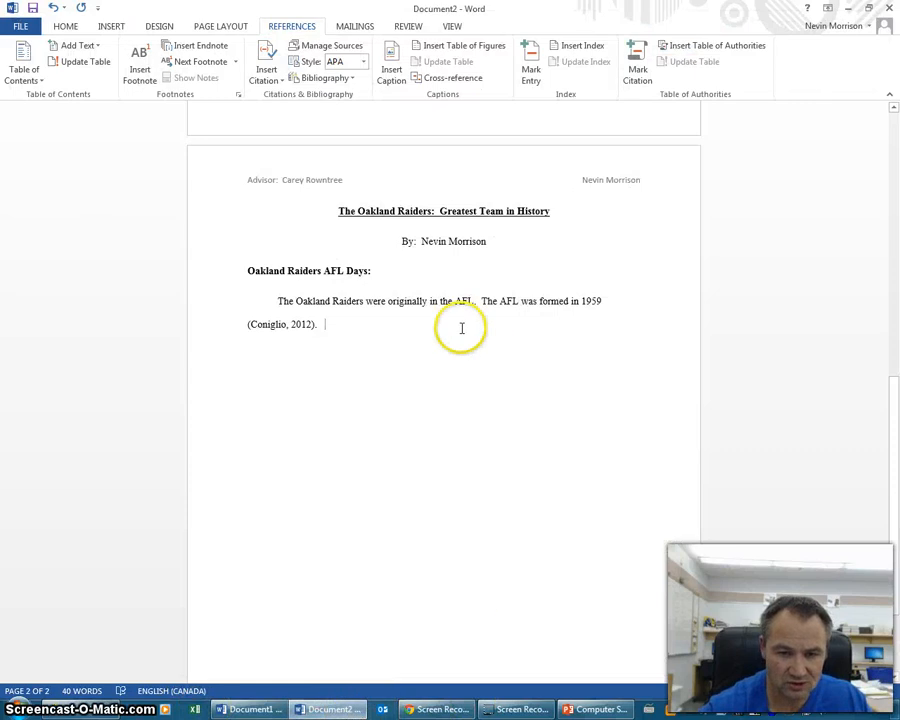
- Type placeholder filler text after the citation, then paste the Super Bowl IV sentence as a quotation
text(A;lfdj)
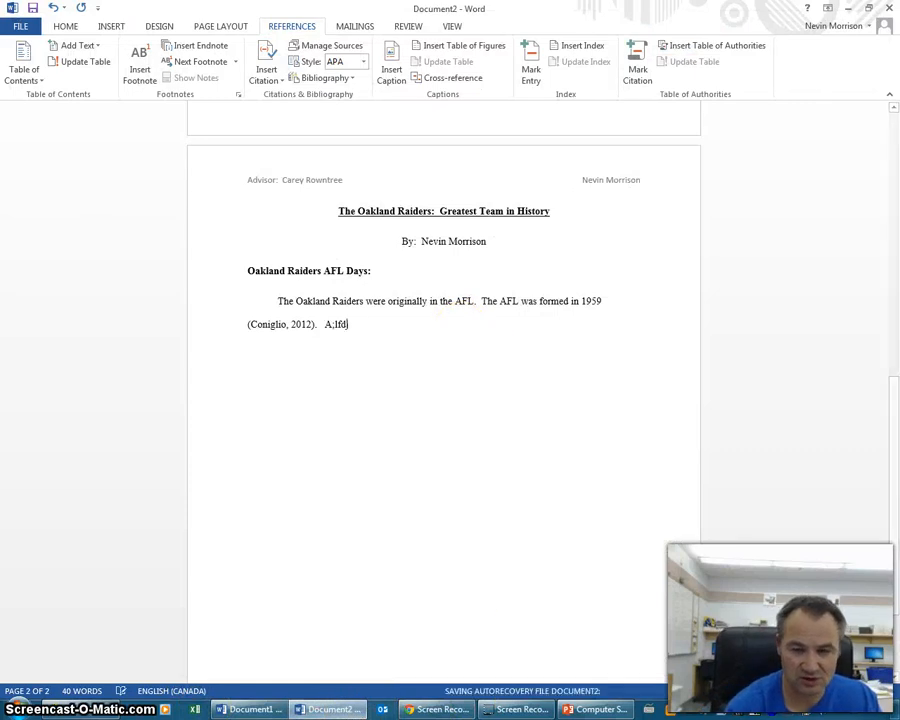
text(l;fajdas;lfjlas;dfjl;asdjfd;lsafj;dasf;dsfjas;fjd)
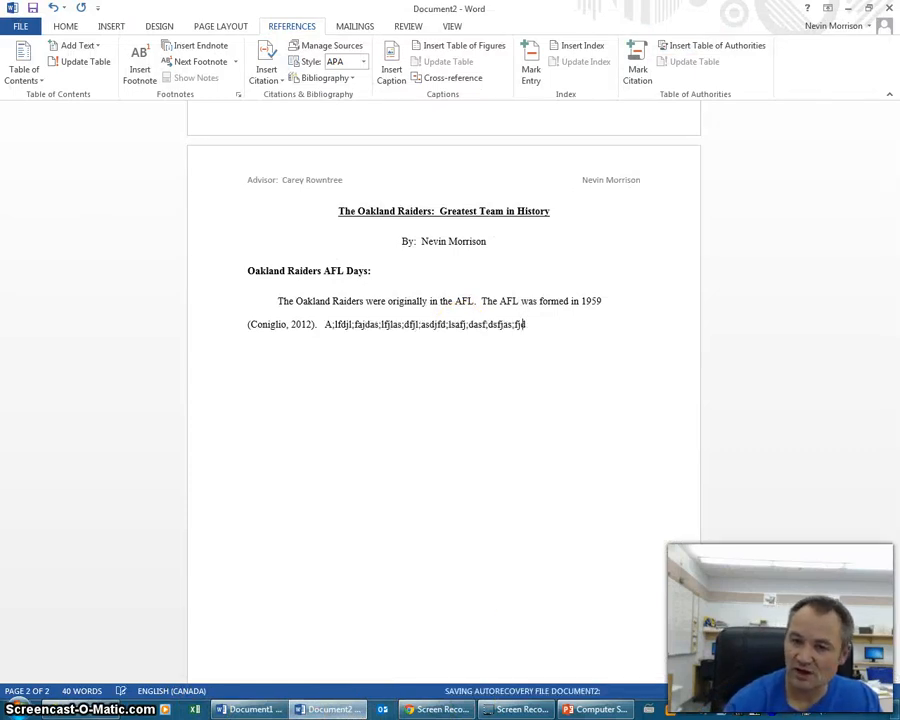
text(;ldsajfl;dasjf;dlasjfladsjfdlasjf;ldasjfads;lfjlasdjf)
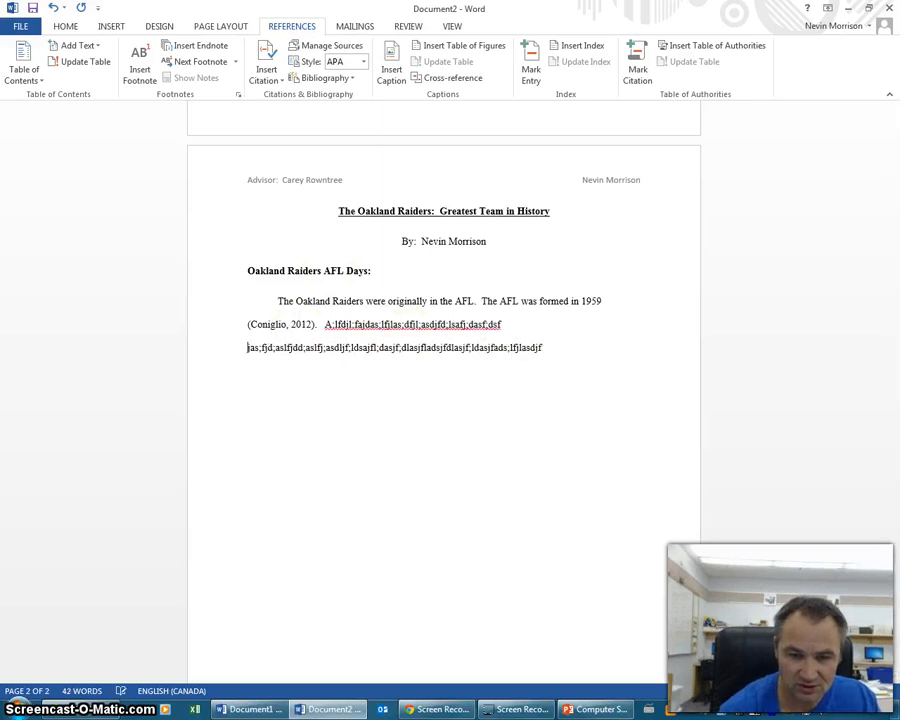
click(465, 322)
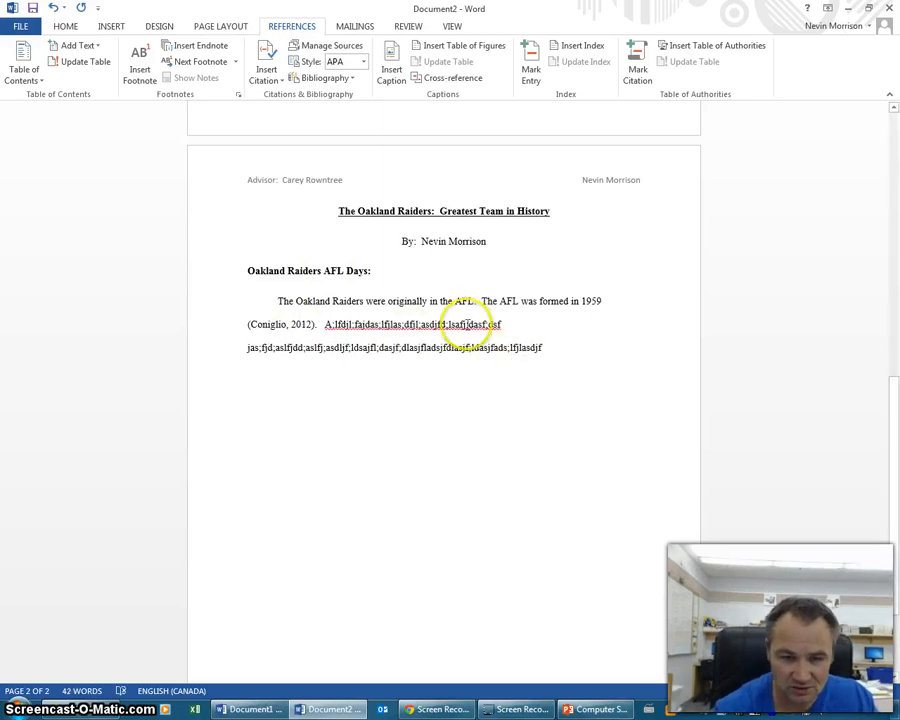
click(557, 344)
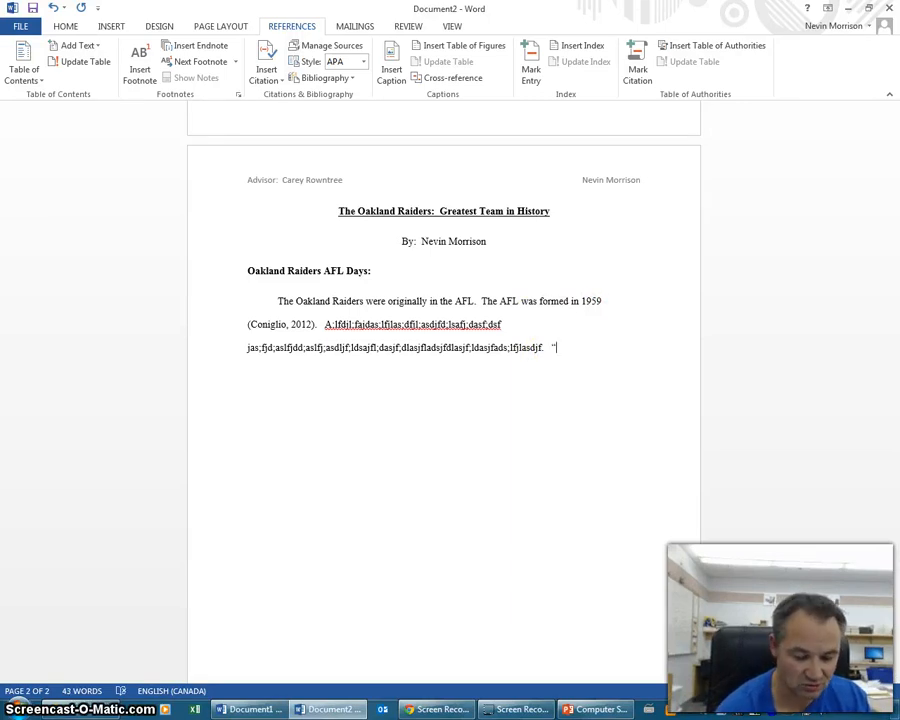
key(ctrl+v)
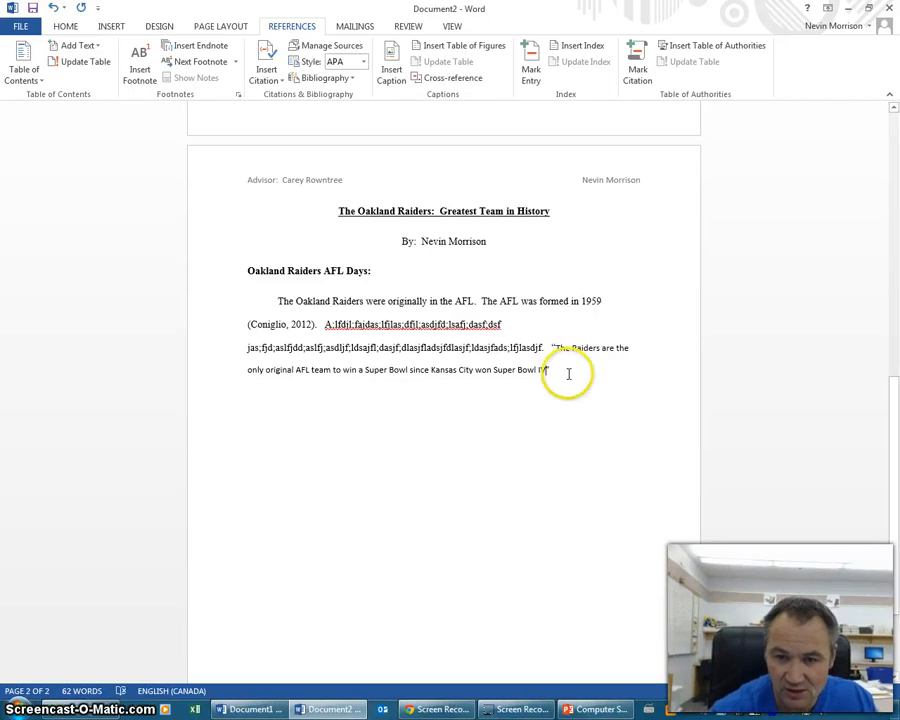
- Cite the 2012 web source in APA style after the quoted Super Bowl IV sentence, ending with a period
click(266, 72)
click(316, 110)
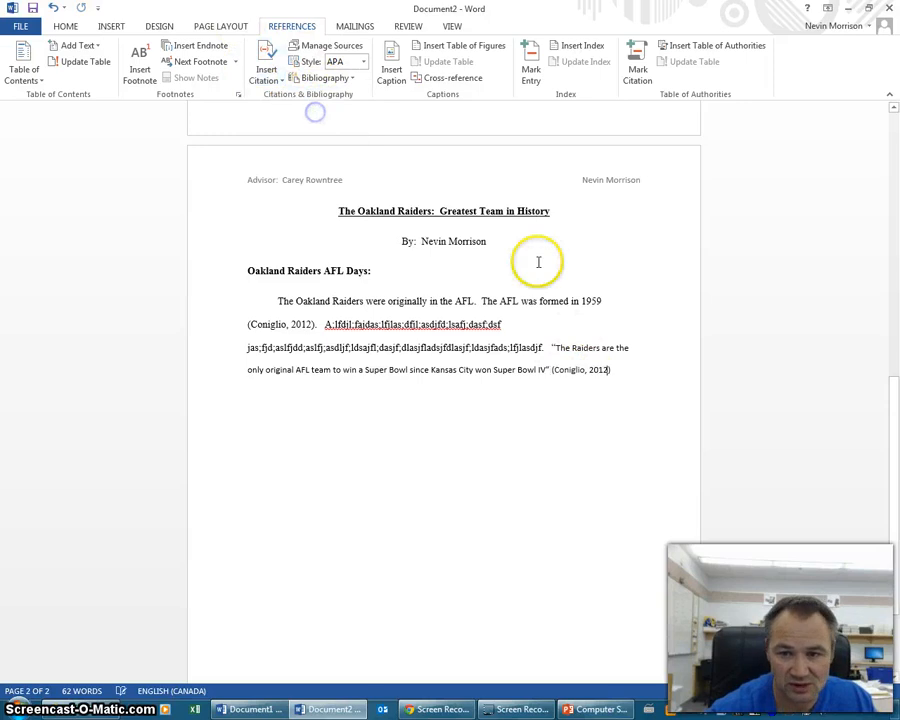
text(.)
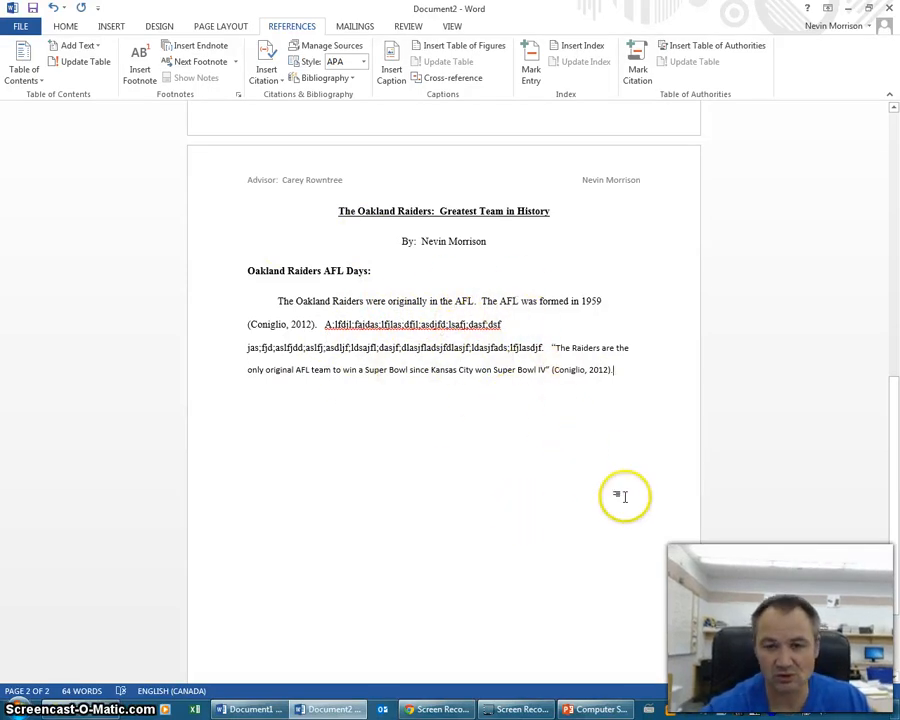
scroll(610, 480, down, 2)
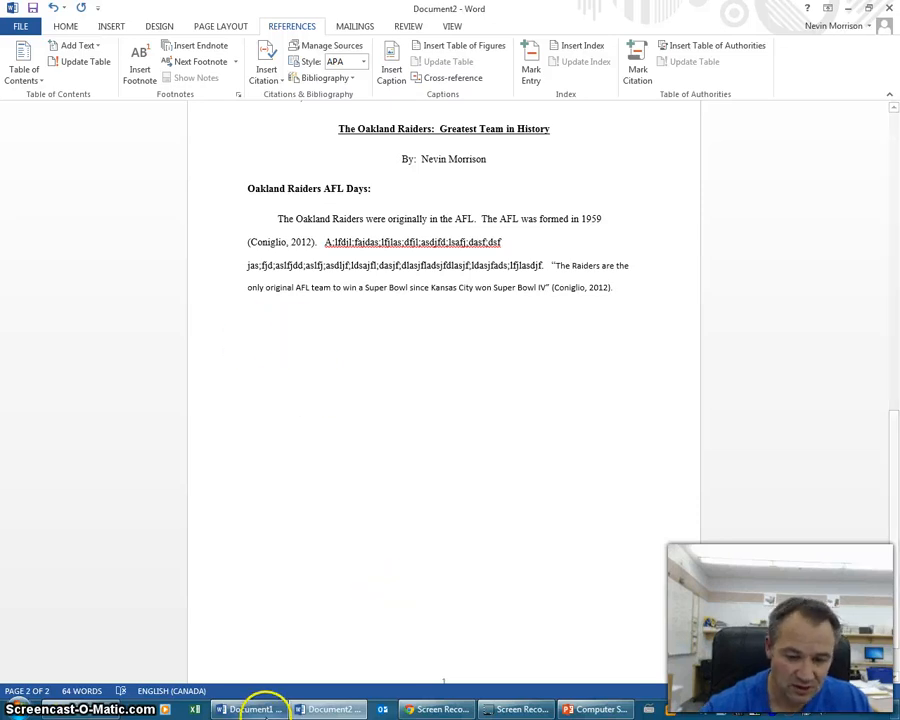
click(597, 710)
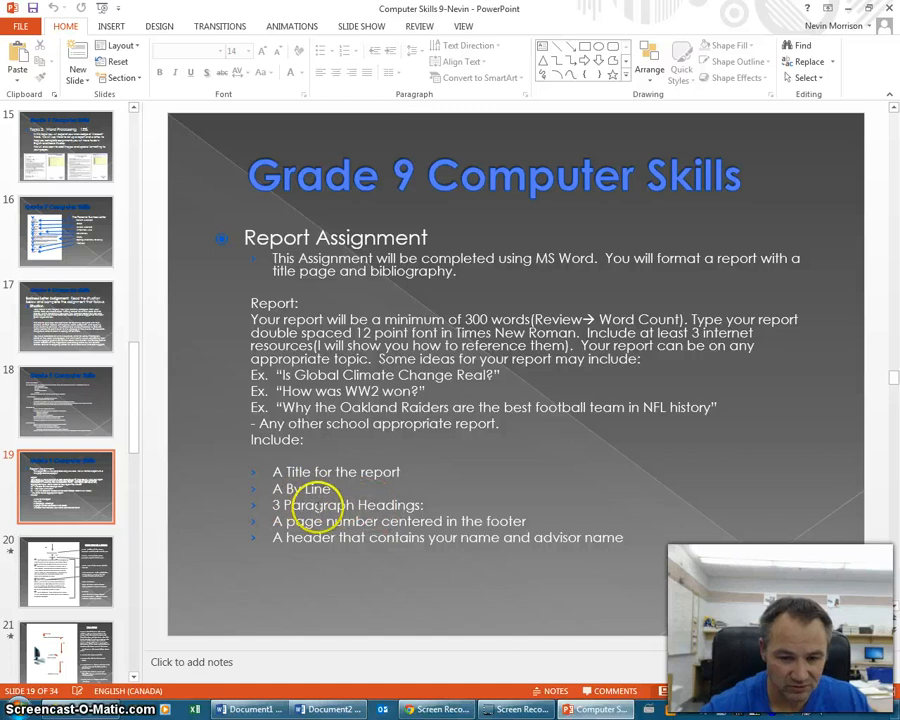
click(328, 709)
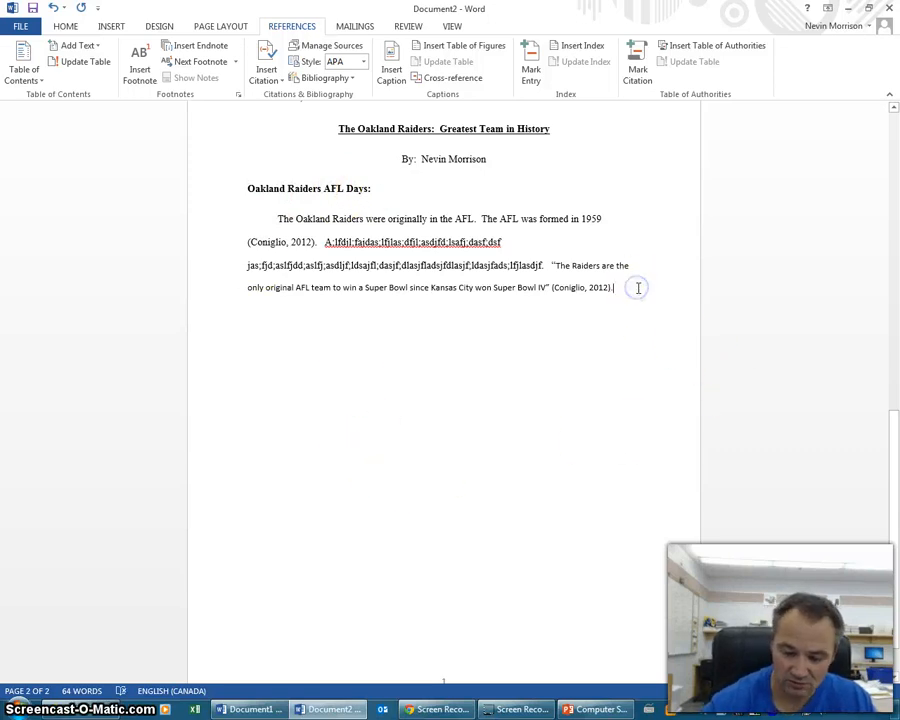
- Start a new page 3 and insert a Bibliography listing the Remember the AFL .com (2012) web source
key(Return)
key(Return)
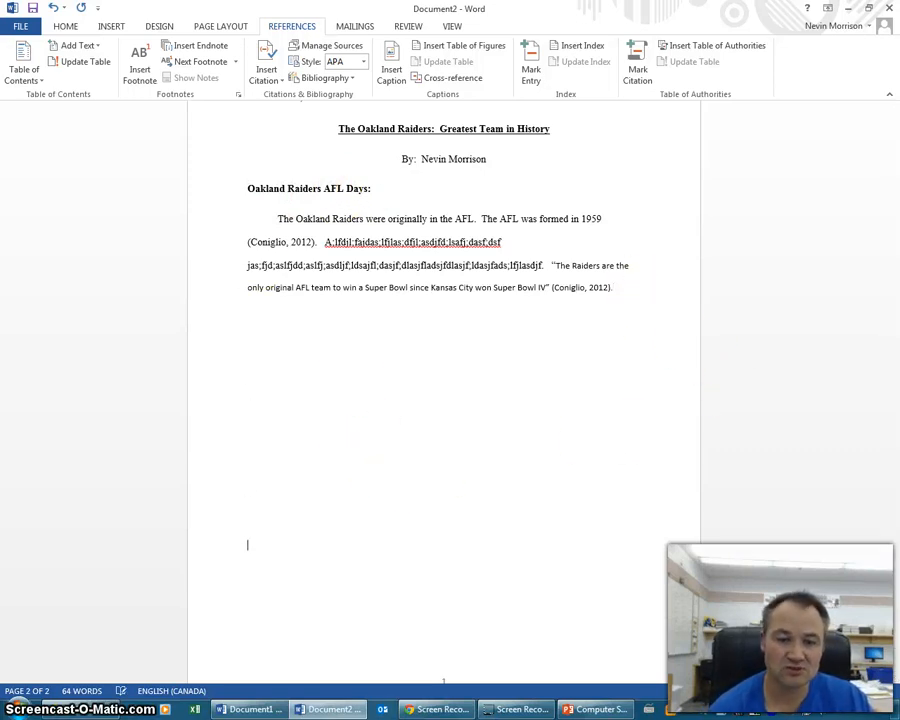
key(Return)
key(Return)
key(Return)
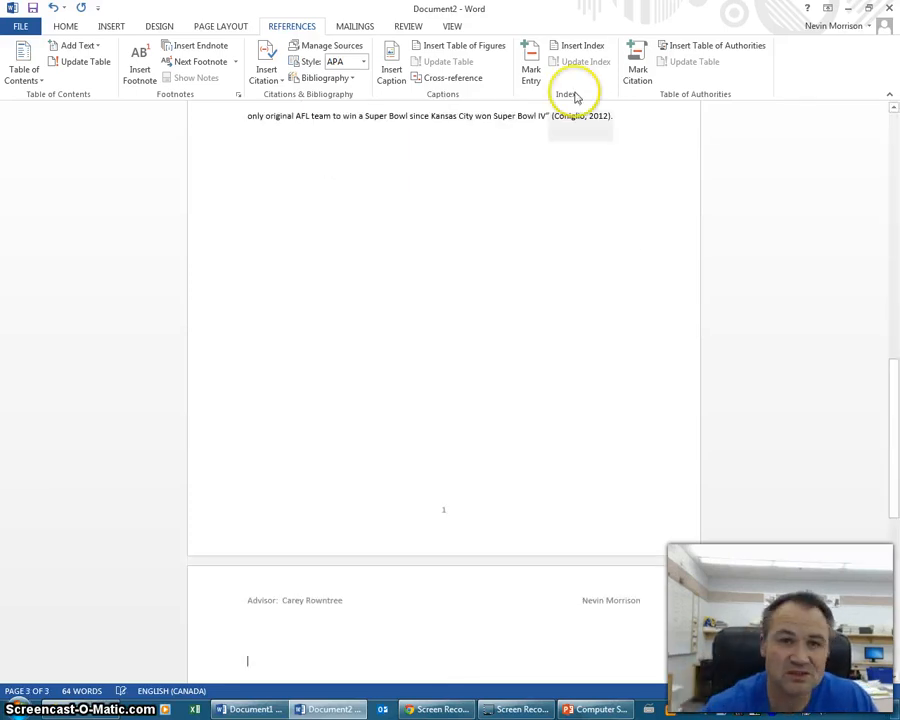
click(347, 79)
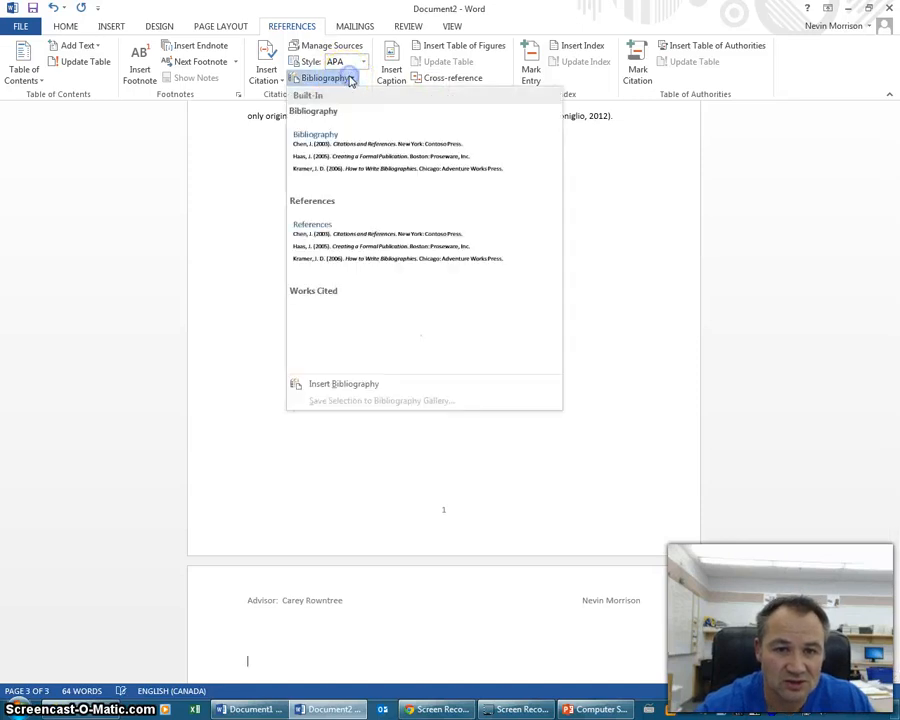
click(399, 162)
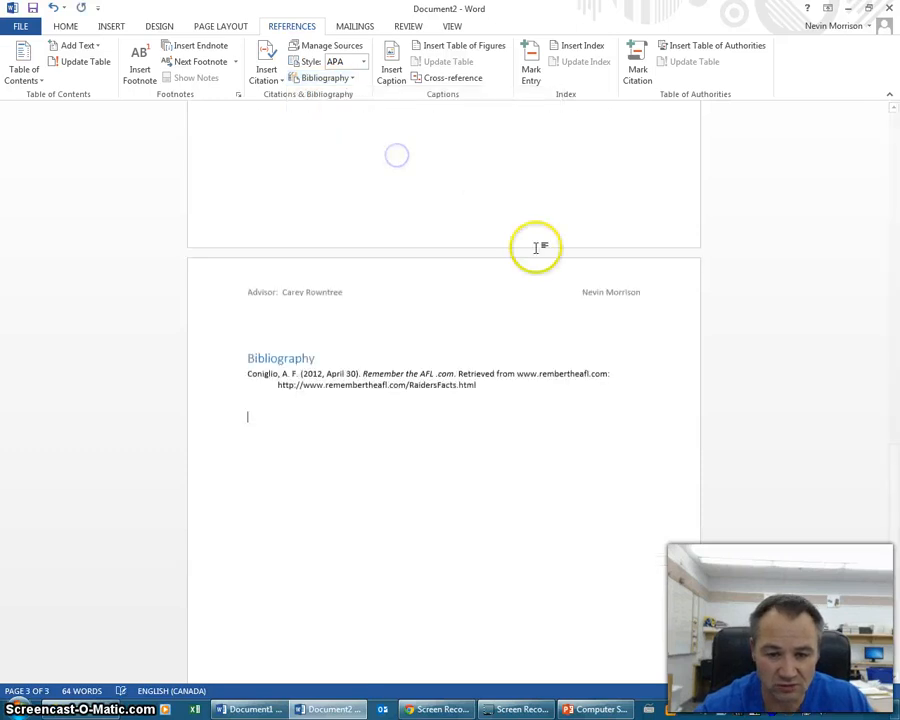
scroll(536, 244, down, 5)
scroll(514, 327, up, 1)
scroll(514, 327, up, 2)
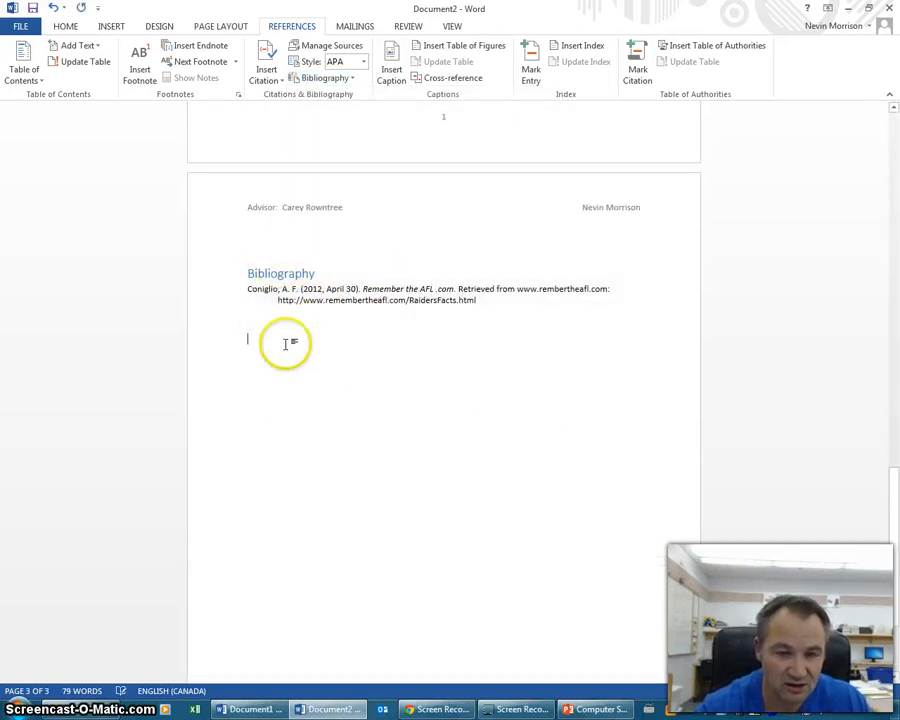
scroll(476, 440, up, 3)
drag(895, 487, 895, 349)
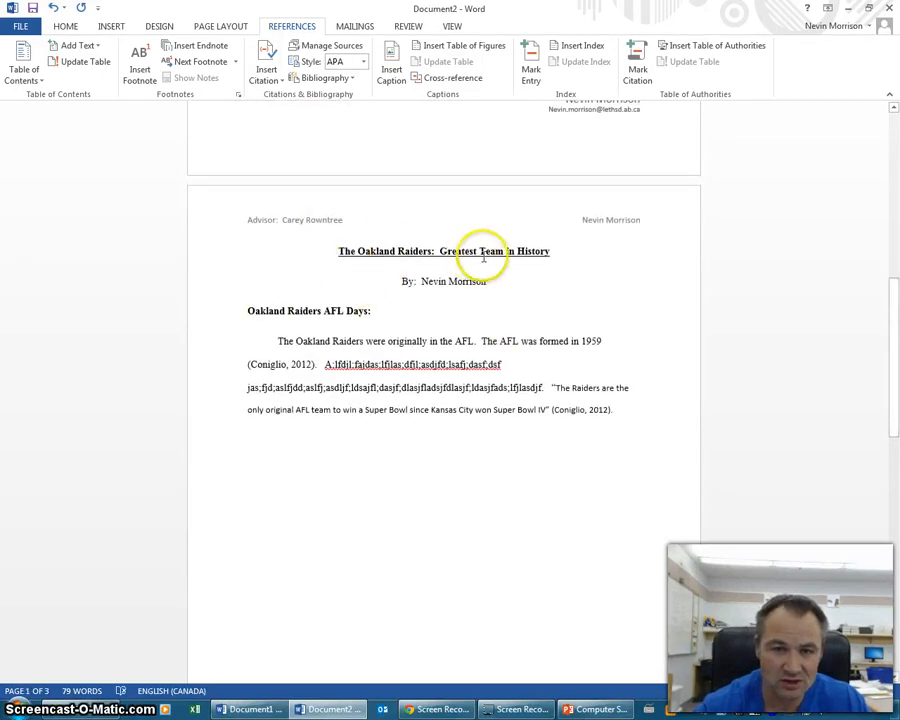
- Add 'Oakland Raiders NFL Days:' below the first section, formatted bold, Times New Roman, 12 point
click(266, 448)
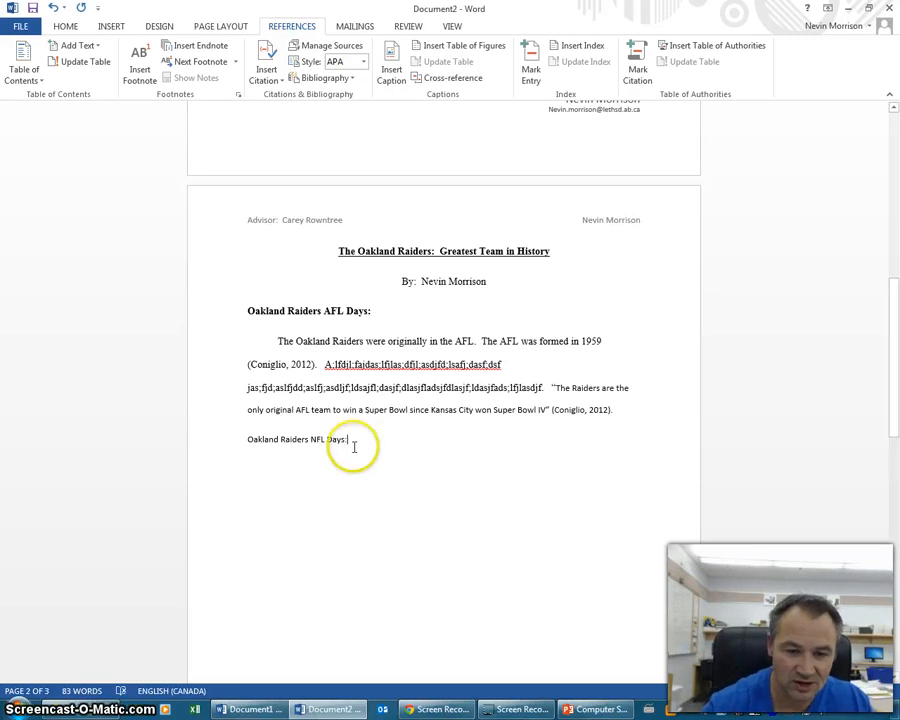
drag(313, 443, 249, 438)
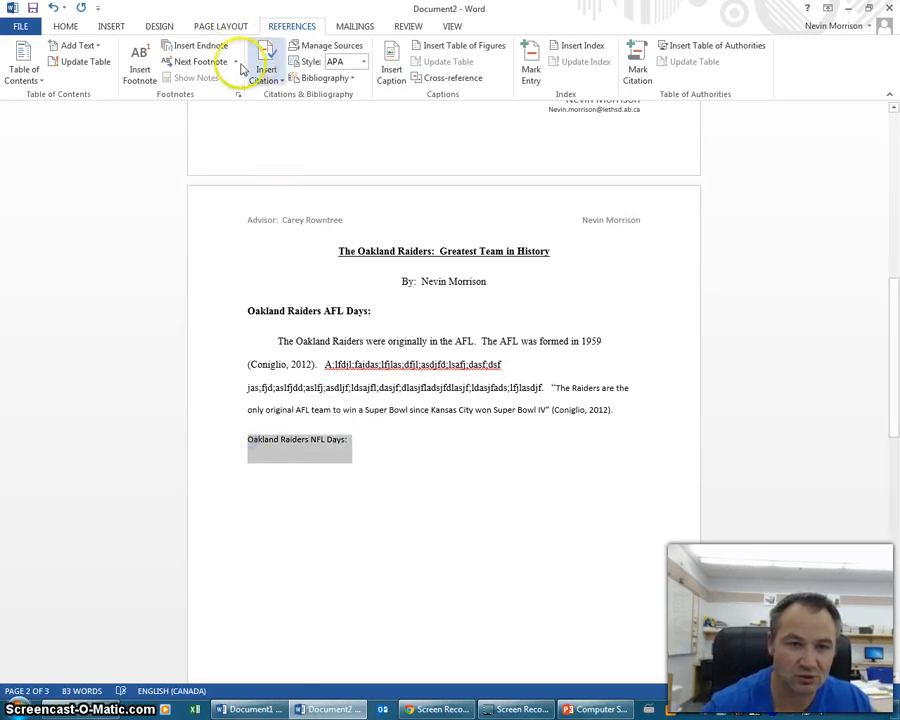
right_click(313, 450)
click(322, 421)
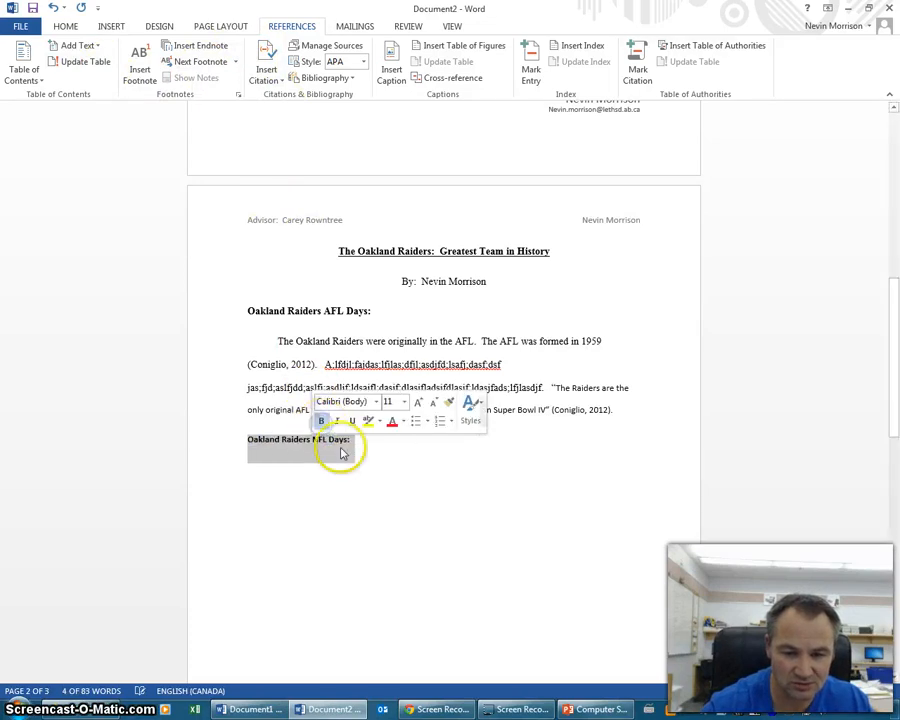
click(375, 401)
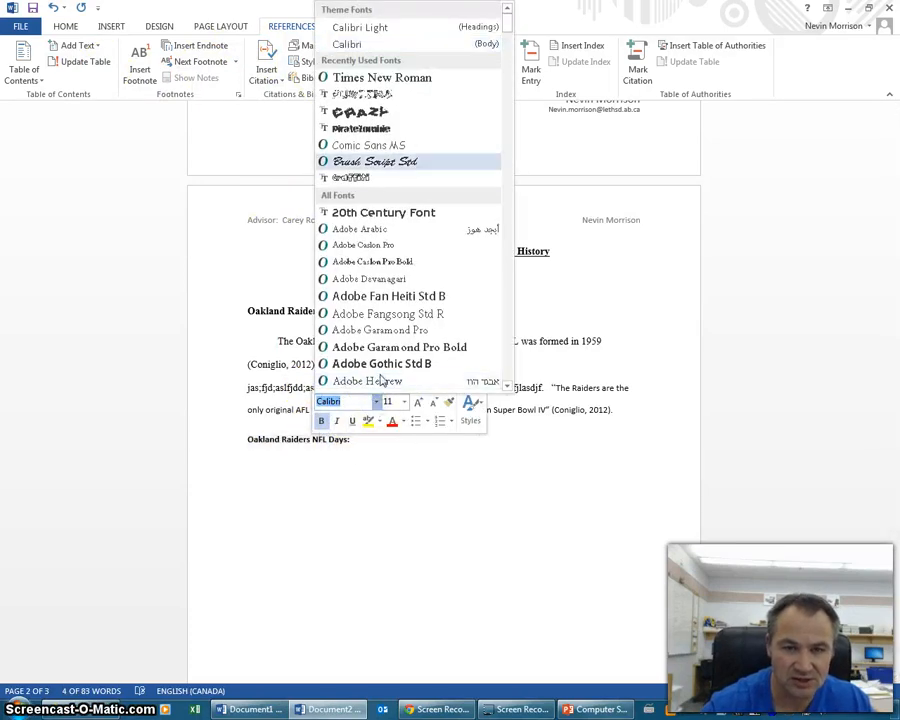
click(390, 76)
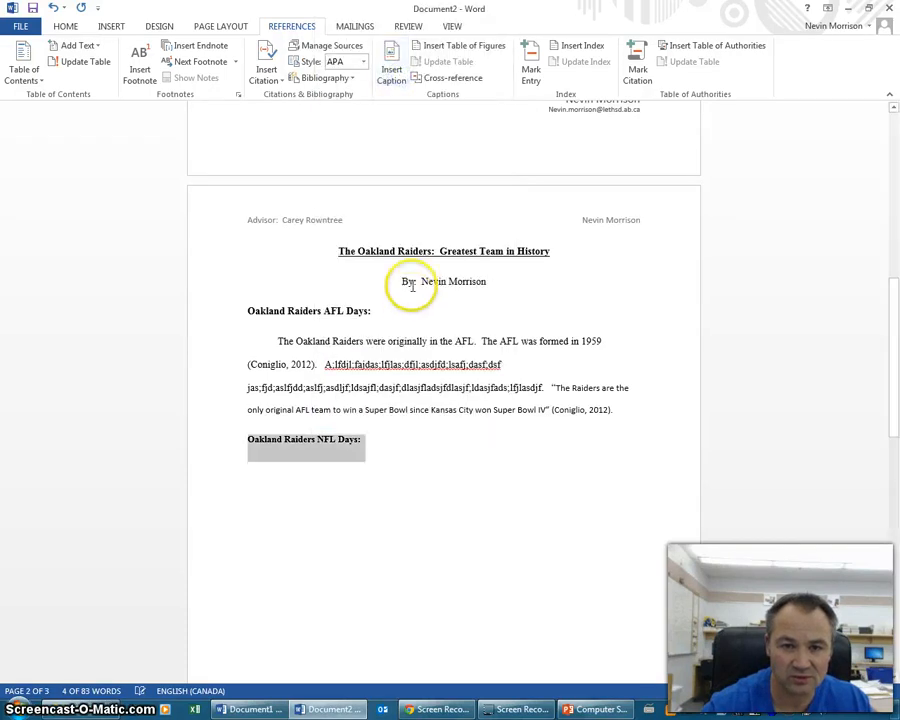
right_click(360, 450)
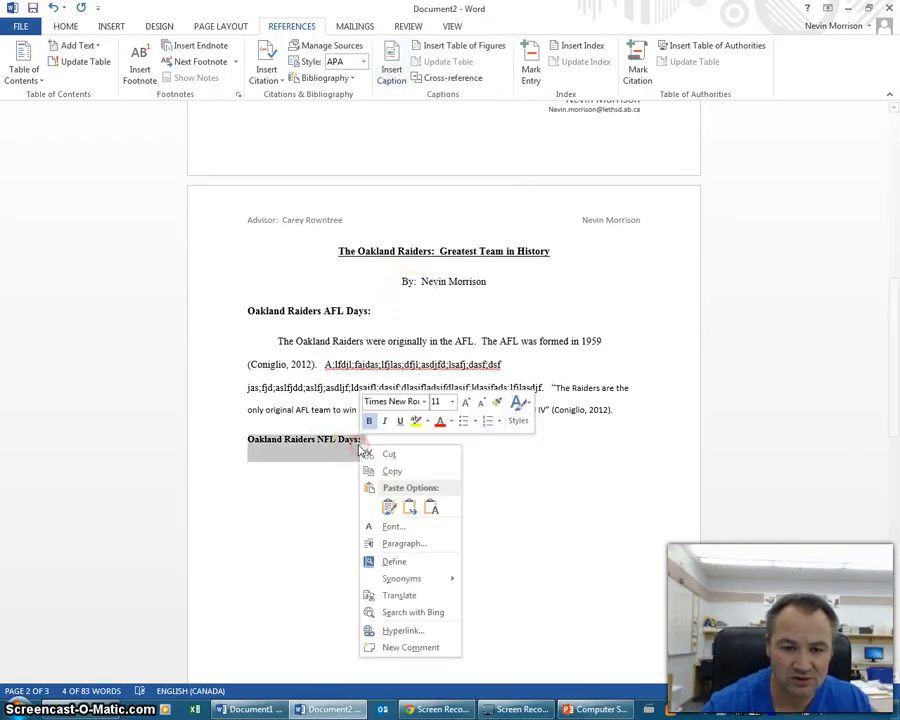
click(451, 401)
click(439, 476)
click(439, 476)
click(486, 494)
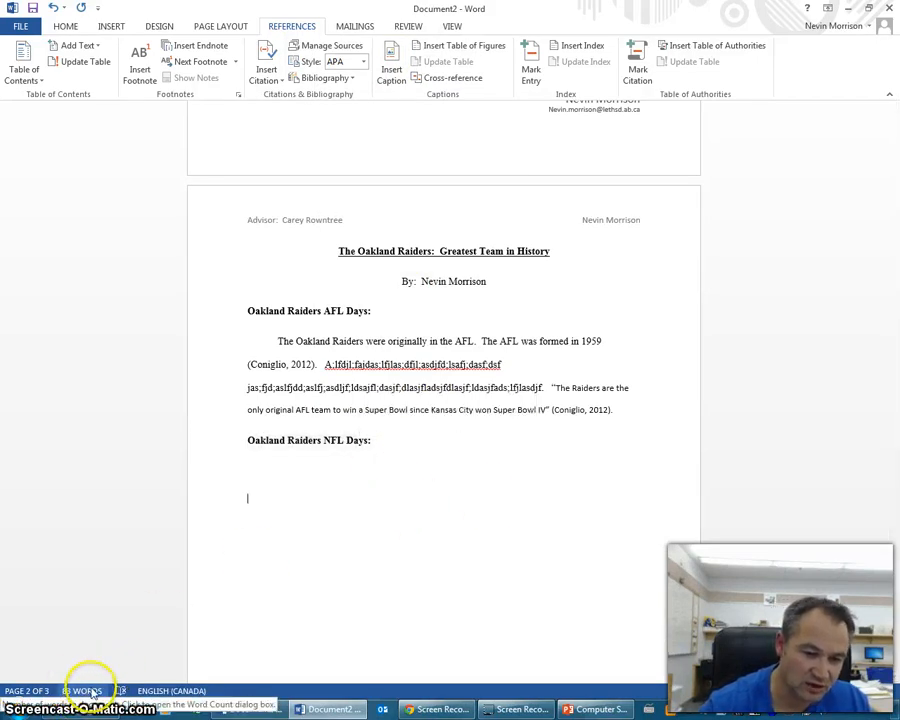
drag(892, 412, 890, 567)
- In PowerPoint, move through slides 20 and 21 to slide 22, 'Bibliographies'
click(590, 709)
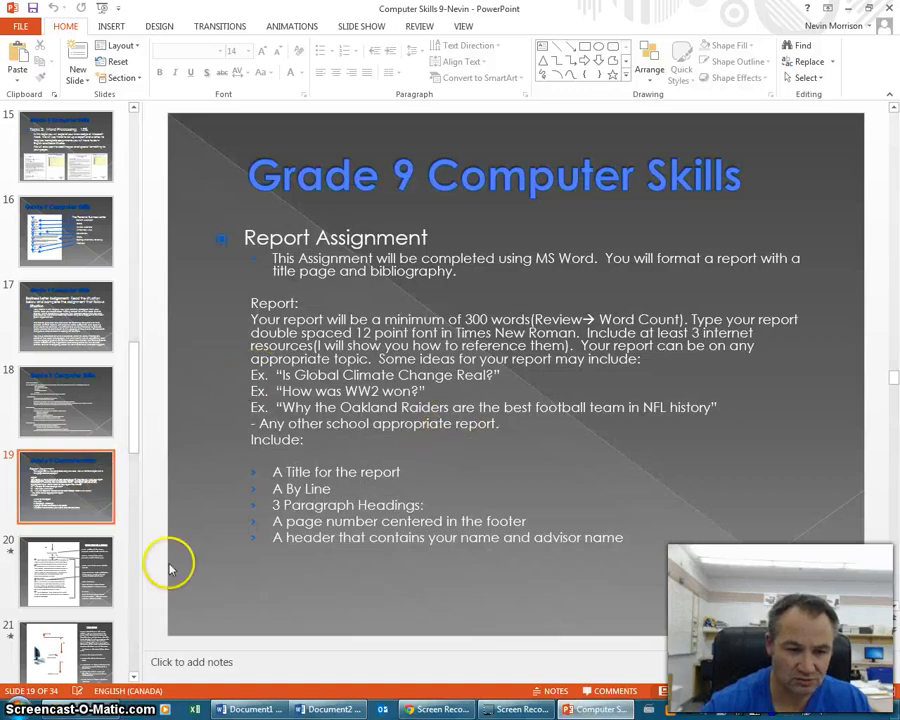
click(105, 565)
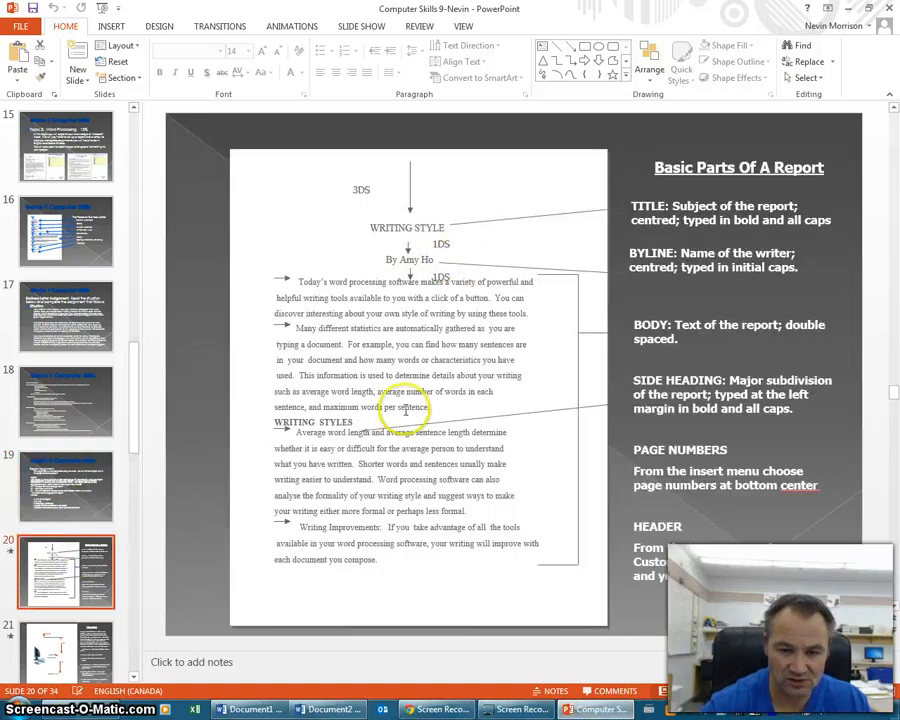
click(66, 634)
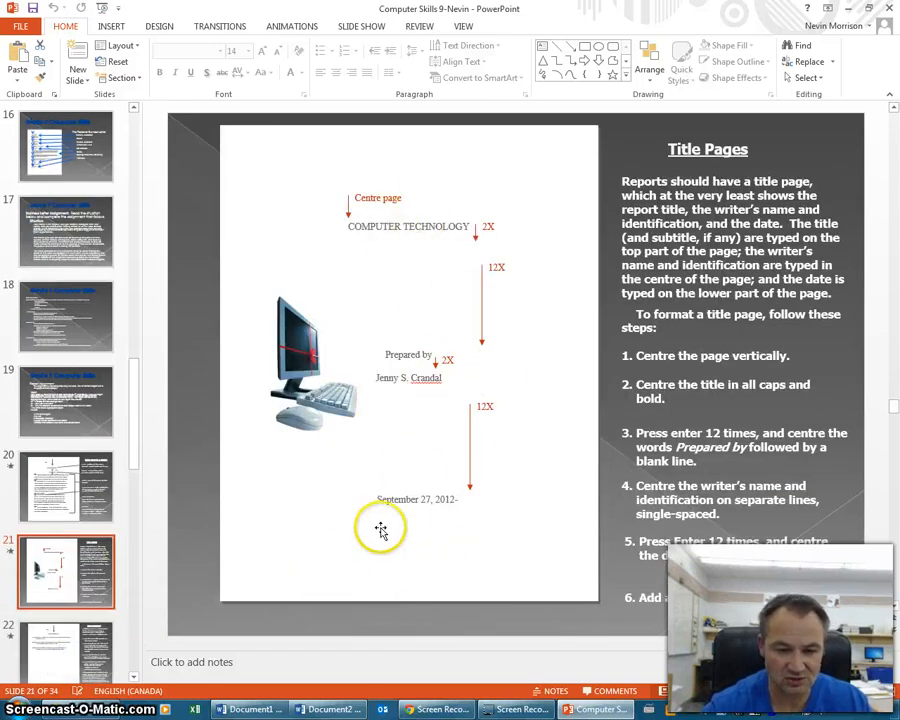
click(72, 665)
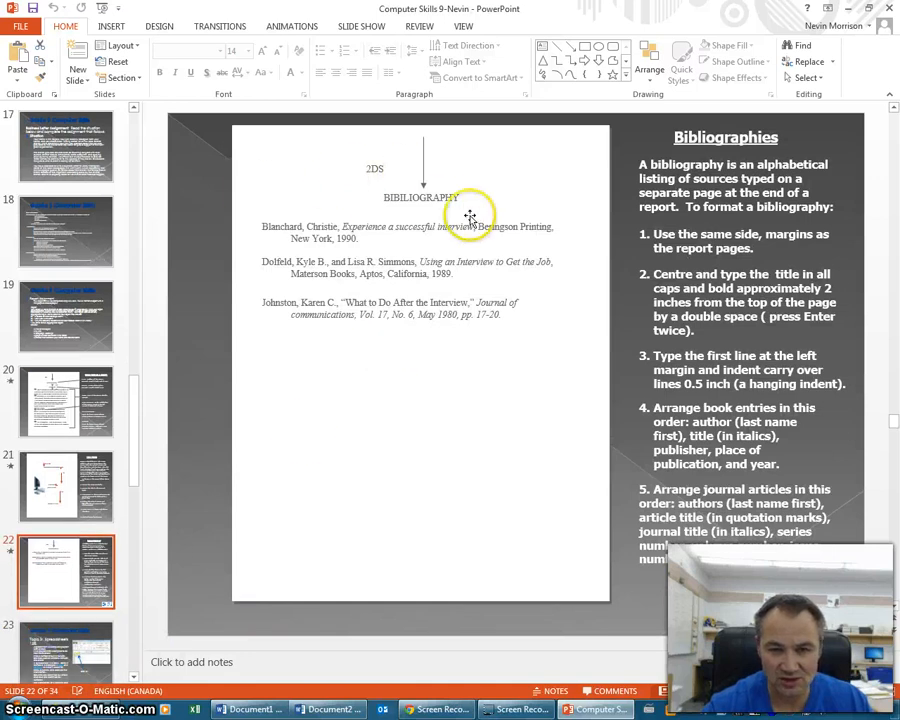